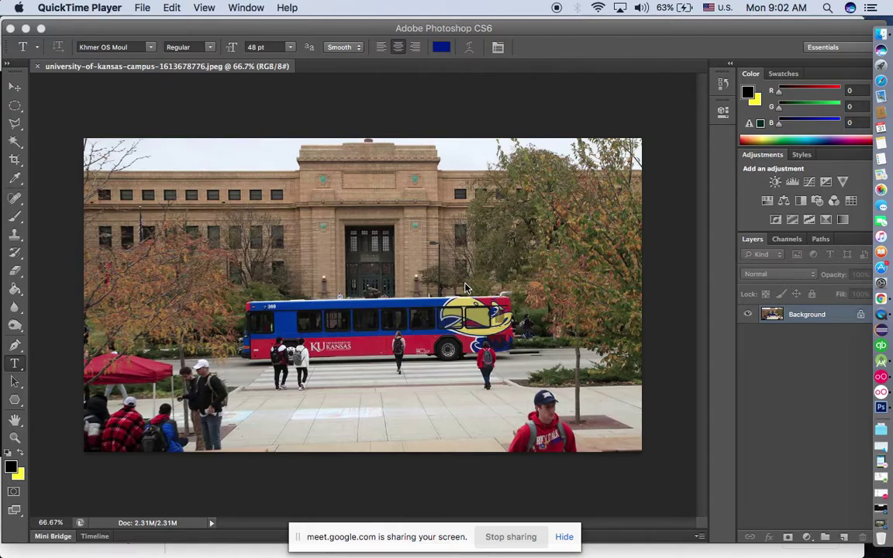
click(553, 121)
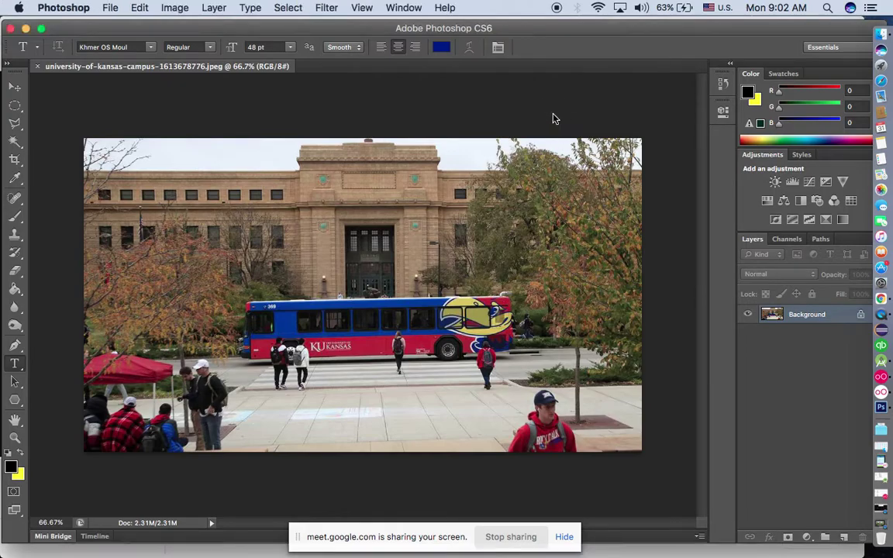
click(326, 8)
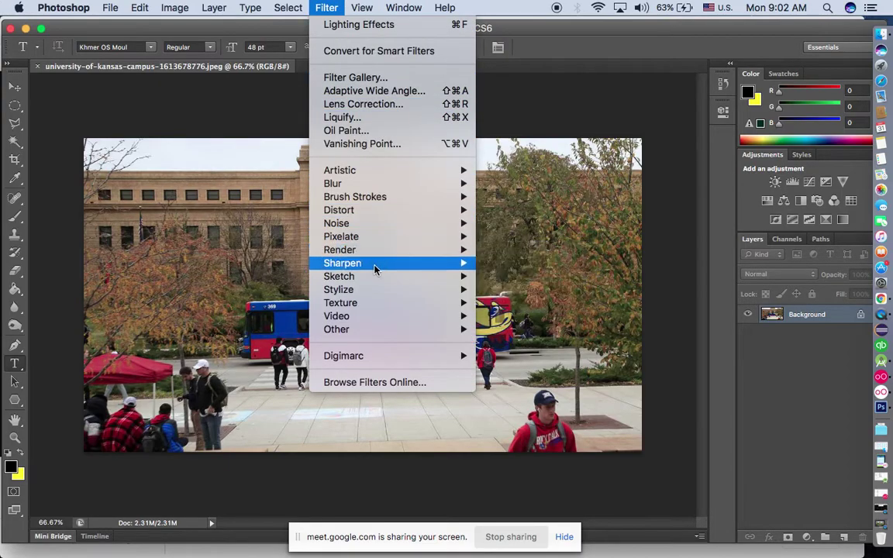
mouse_move(374, 266)
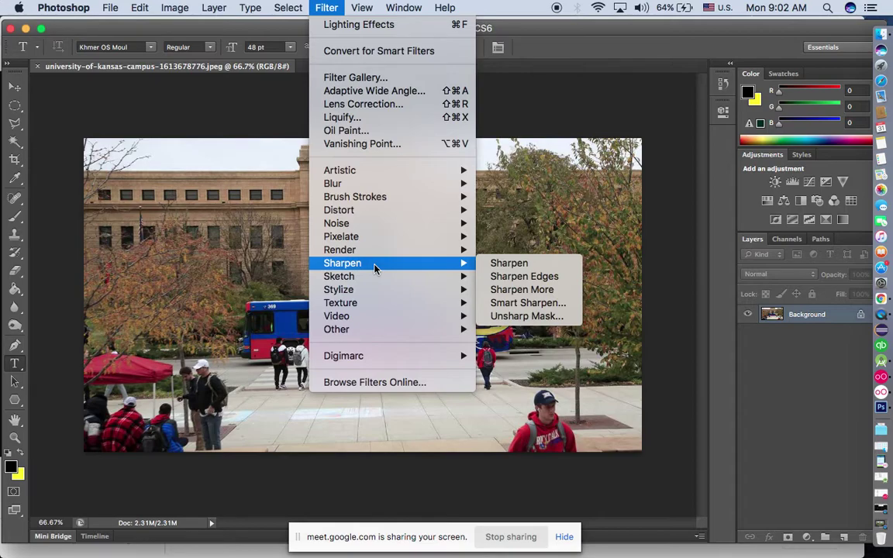
click(477, 124)
- Switch to Chrome and shorten the existing Google Images query to "university", then run the search
click(888, 304)
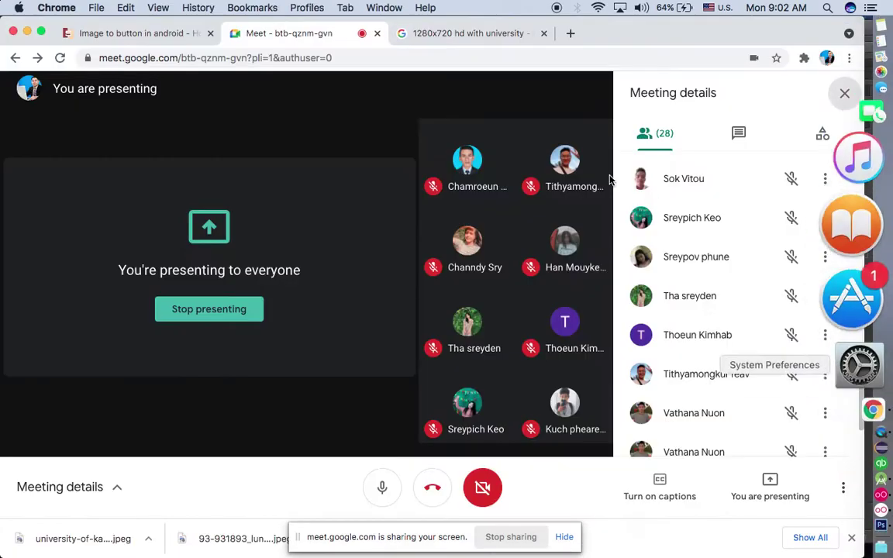
click(448, 36)
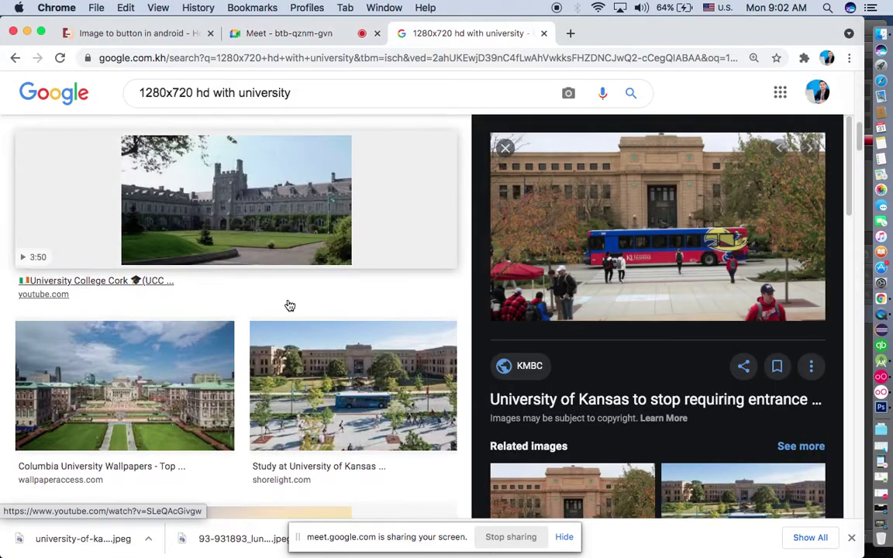
scroll(289, 304, up, 5)
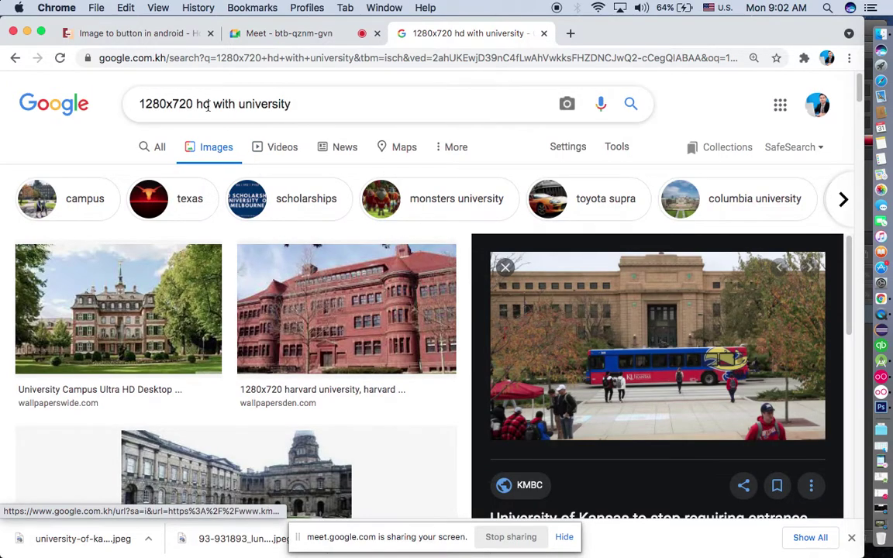
click(208, 104)
key(BackSpace)
key(BackSpace)
key(BackSpace)
key(BackSpace)
key(BackSpace)
key(BackSpace)
key(BackSpace)
key(BackSpace)
key(BackSpace)
key(BackSpace)
key(BackSpace)
key(BackSpace)
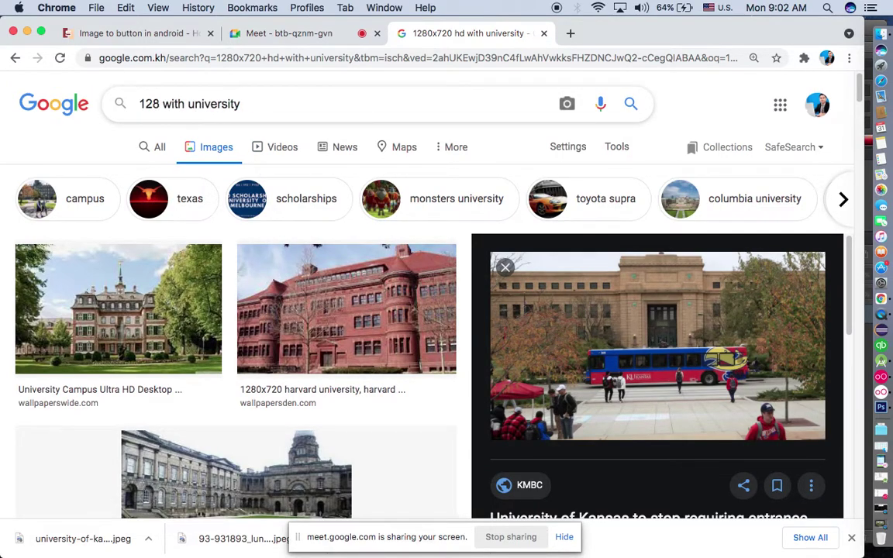
key(Right)
key(Right)
key(Right)
key(Right)
key(Right)
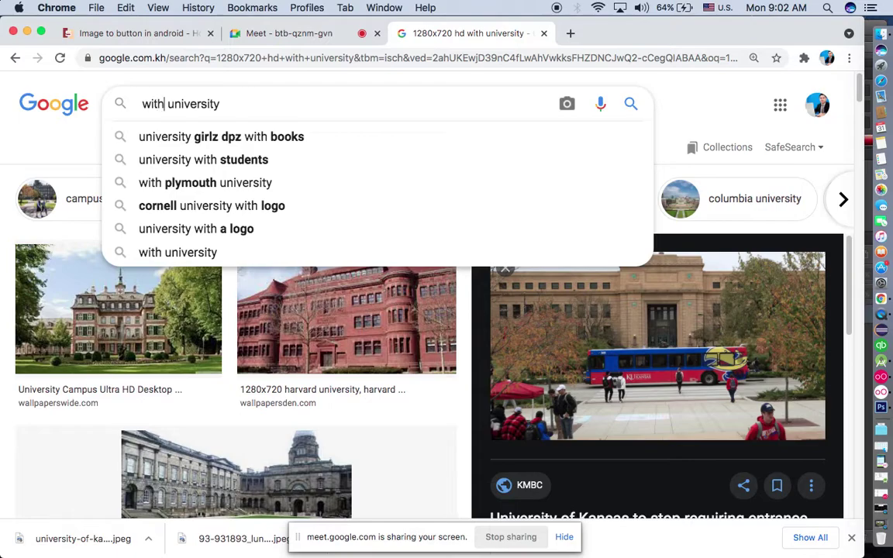
key(BackSpace)
key(BackSpace)
key(BackSpace)
key(BackSpace)
key(BackSpace)
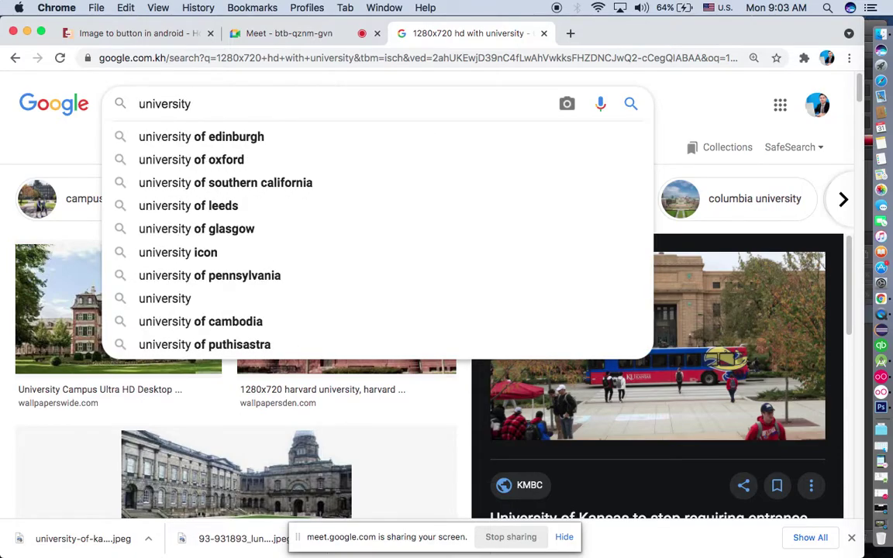
key(Return)
scroll(275, 310, down, 1)
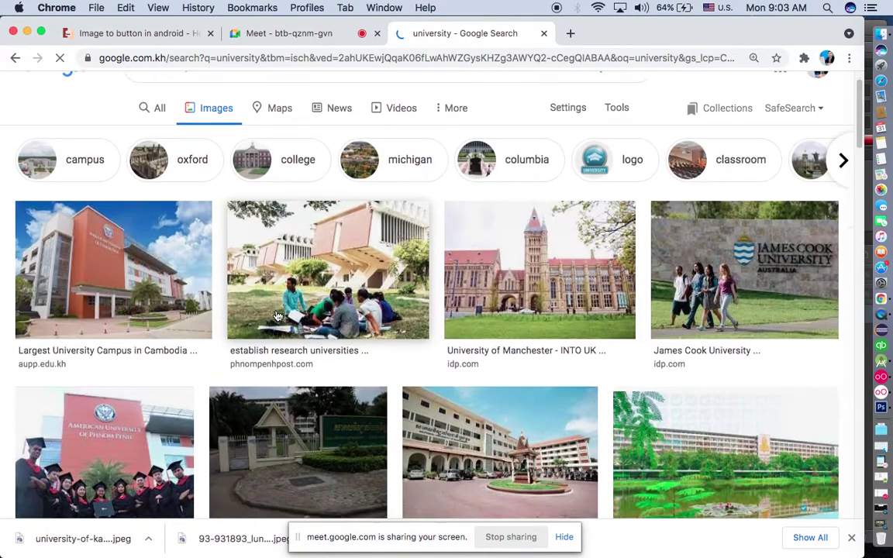
scroll(276, 305, up, 1)
- Extend the image search to "university picure blur" and run it
click(248, 98)
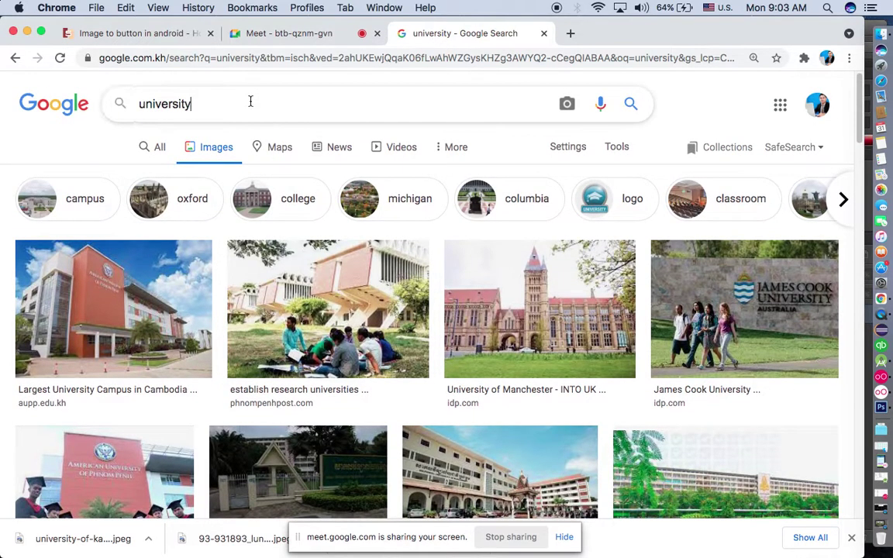
text(picure blue)
key(Return)
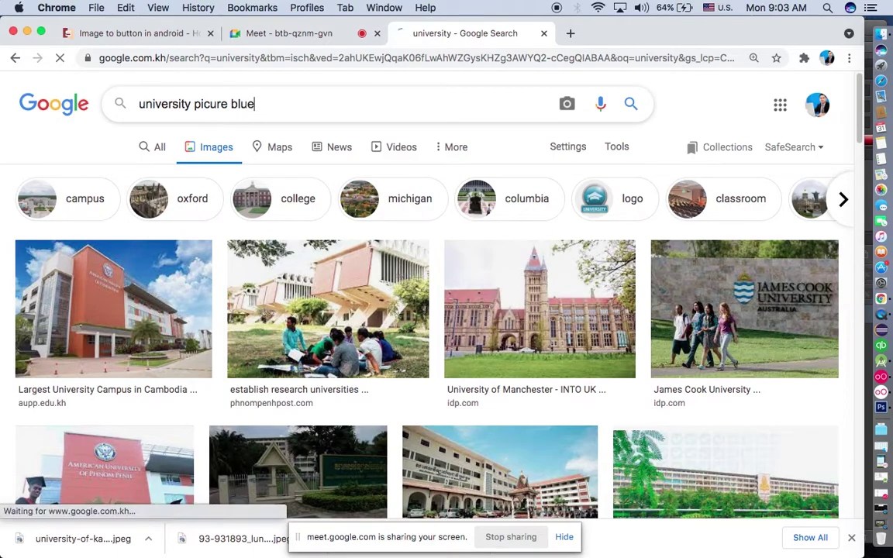
key(BackSpace)
text(r)
key(Return)
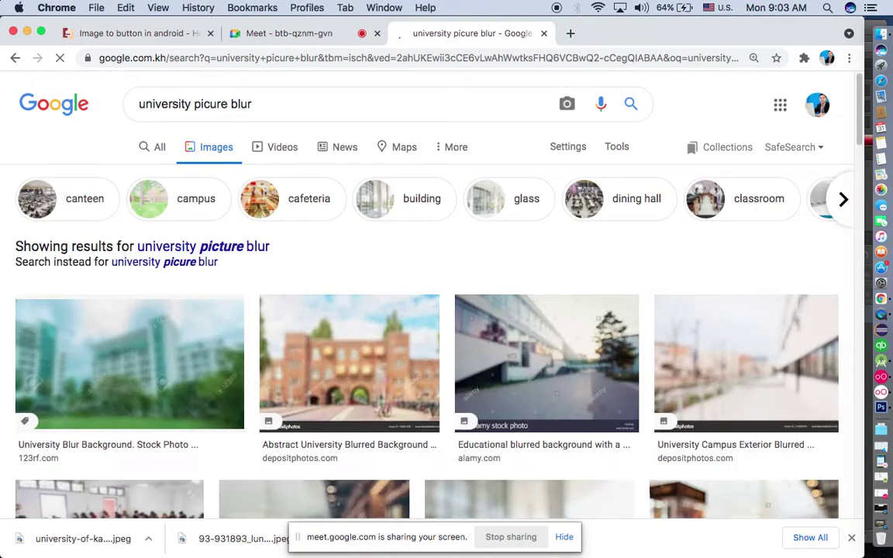
- Find the TransLoc blurred street photo among the results and save it to the Desktop as university-blur in JPEG format
scroll(171, 361, down, 3)
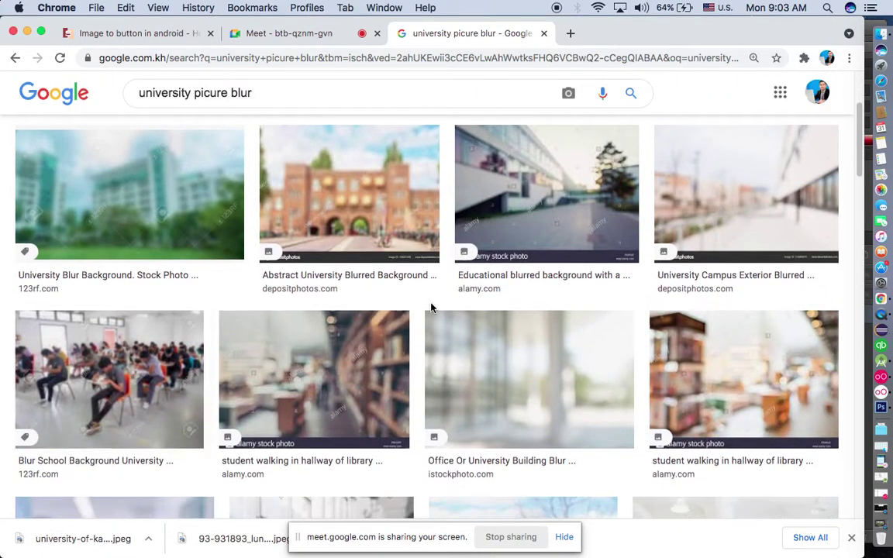
scroll(363, 210, down, 4)
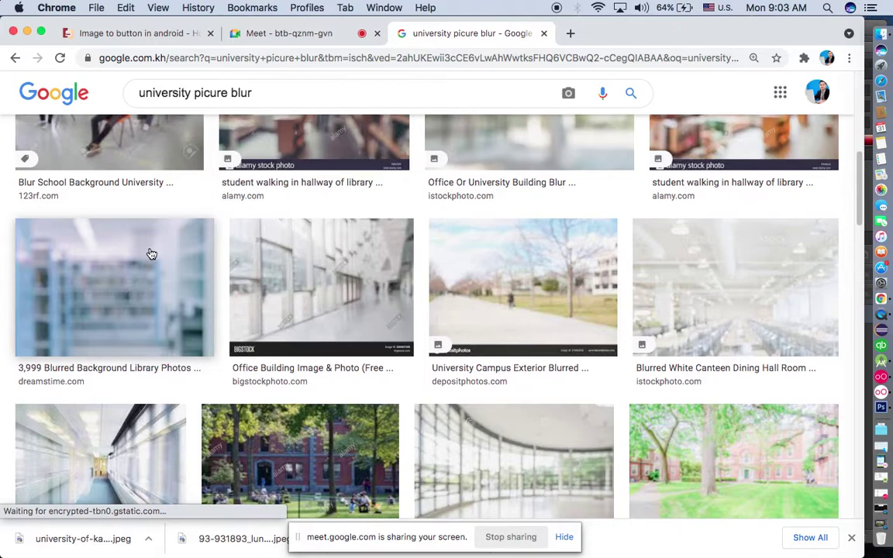
click(150, 254)
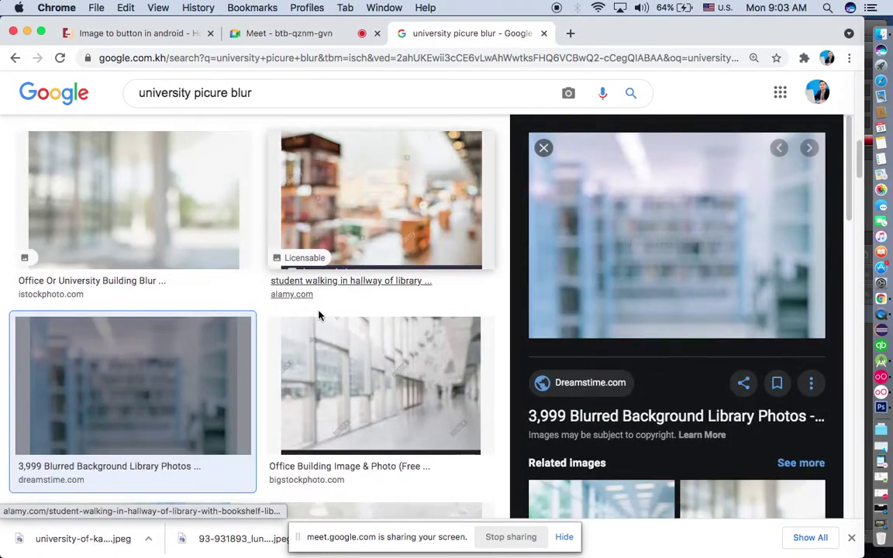
scroll(339, 363, down, 4)
click(390, 434)
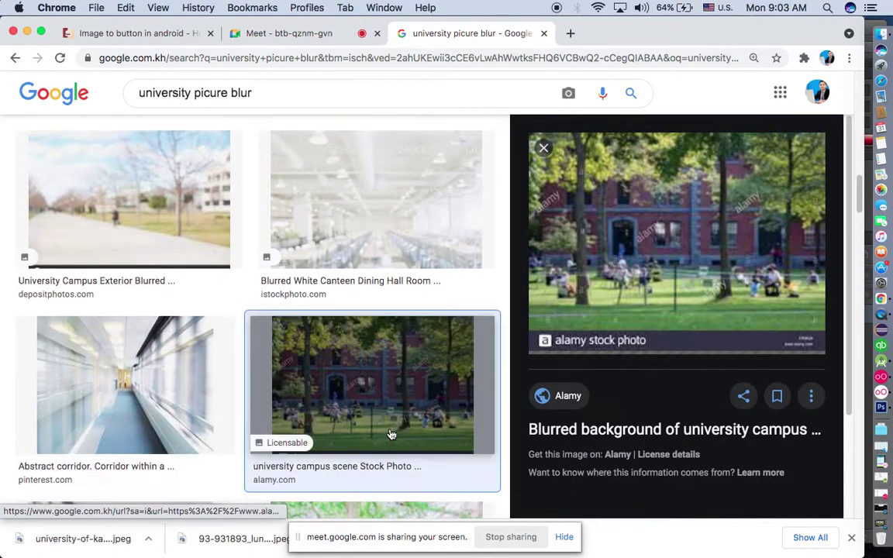
scroll(182, 390, down, 5)
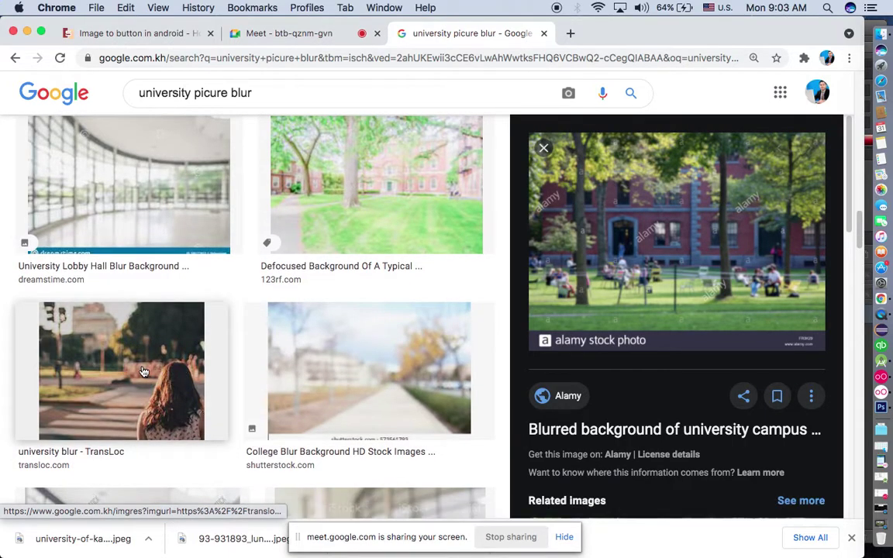
click(126, 333)
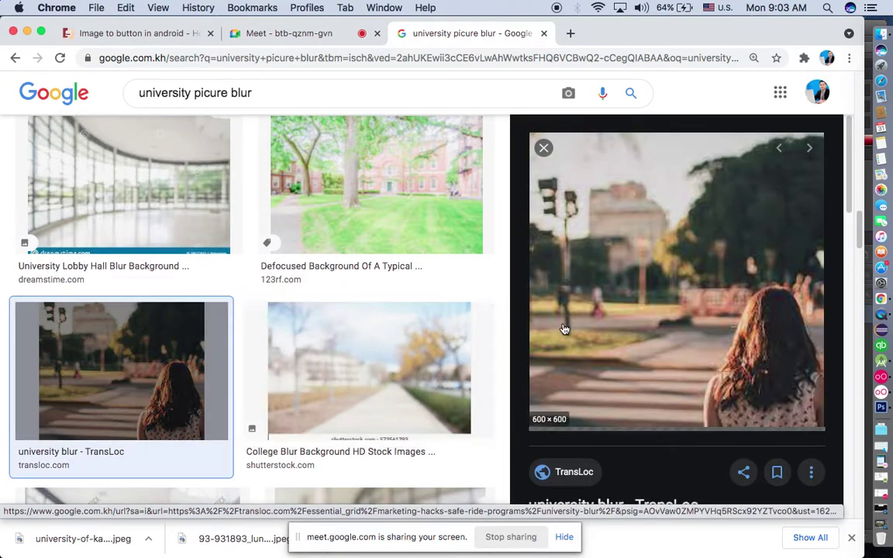
right_click(652, 289)
click(687, 422)
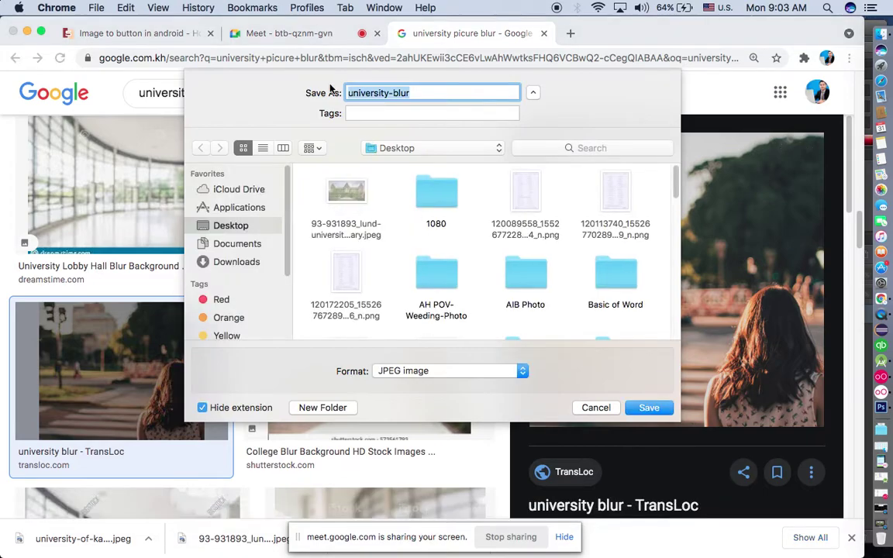
click(640, 406)
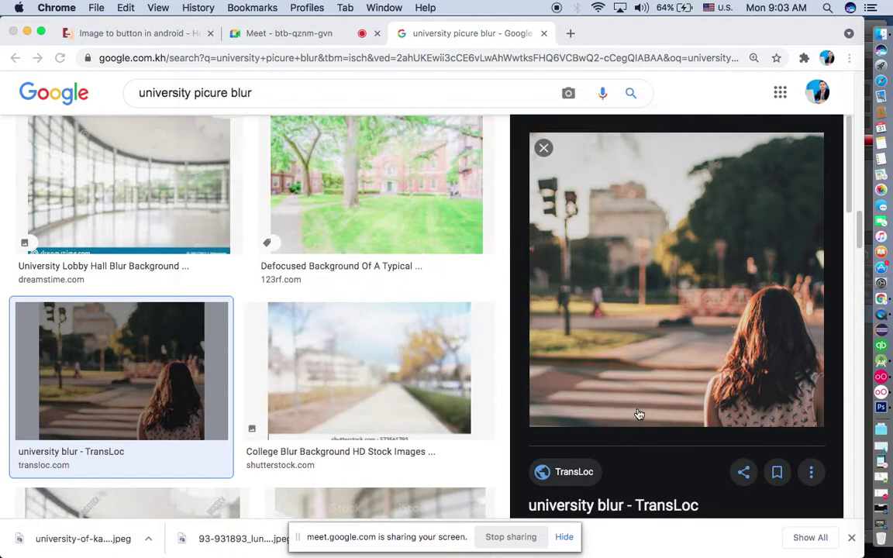
- Switch to Photoshop, open university-blur.jpeg from the Desktop, and close the university-of-kansas-campus image
click(871, 409)
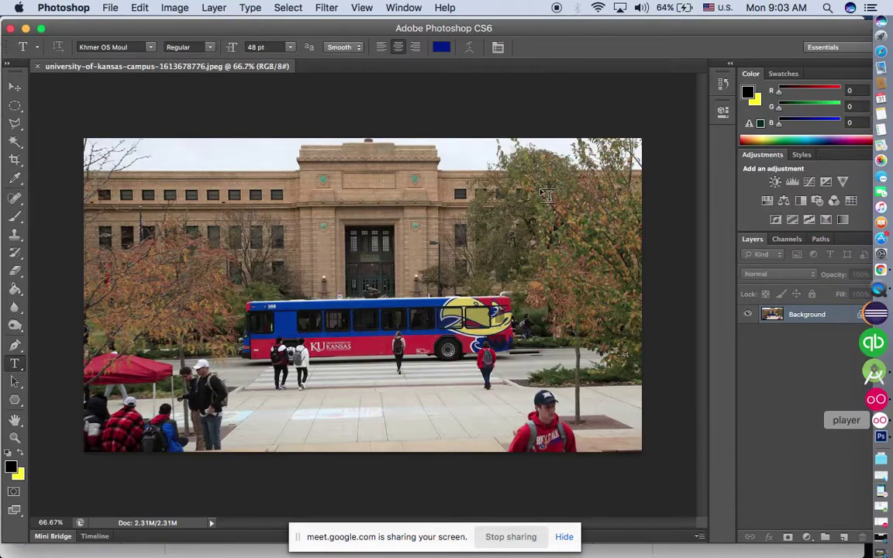
key(super+o)
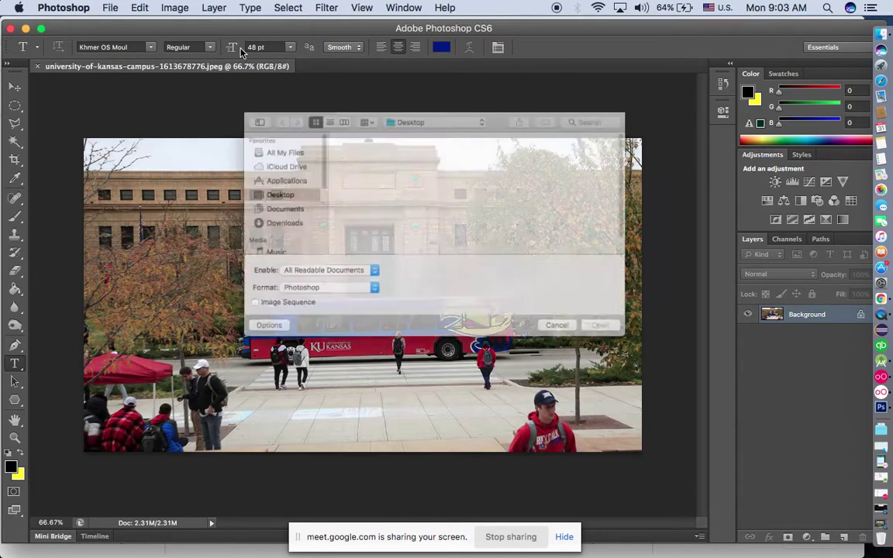
scroll(381, 160, down, 10)
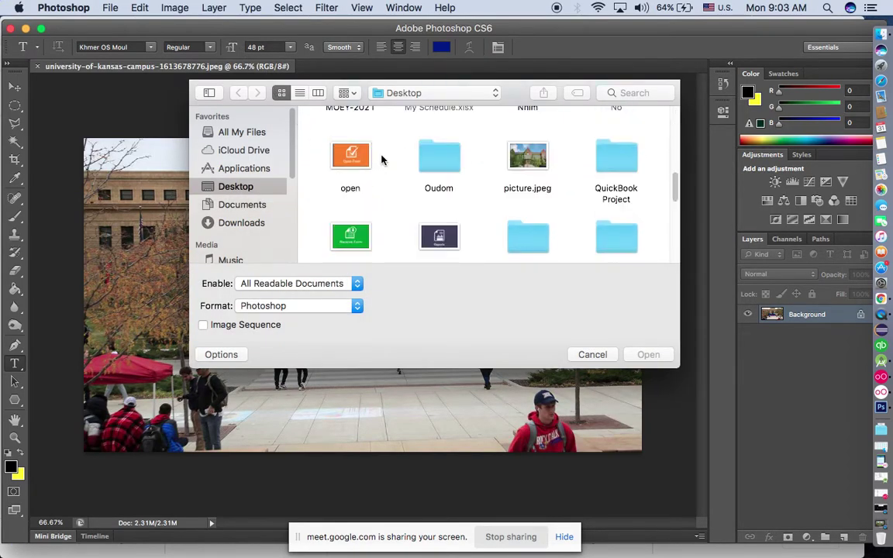
scroll(458, 183, down, 10)
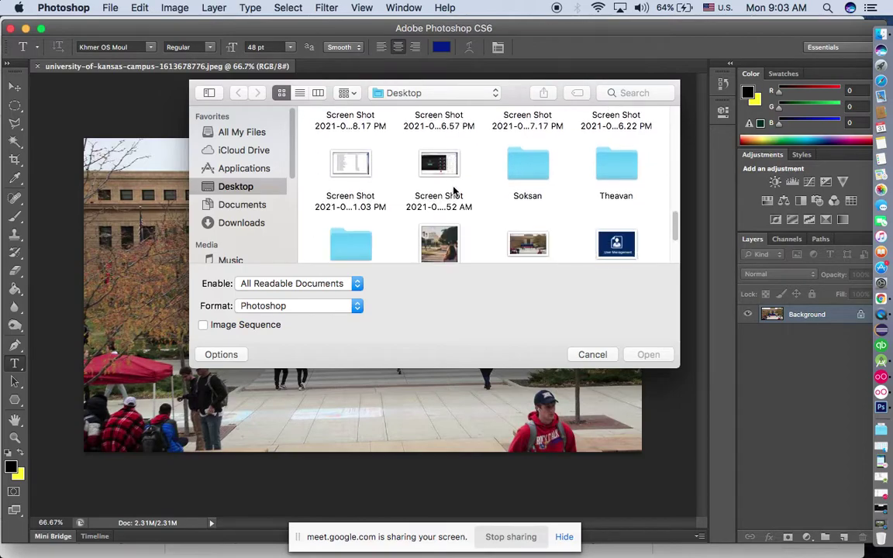
click(438, 167)
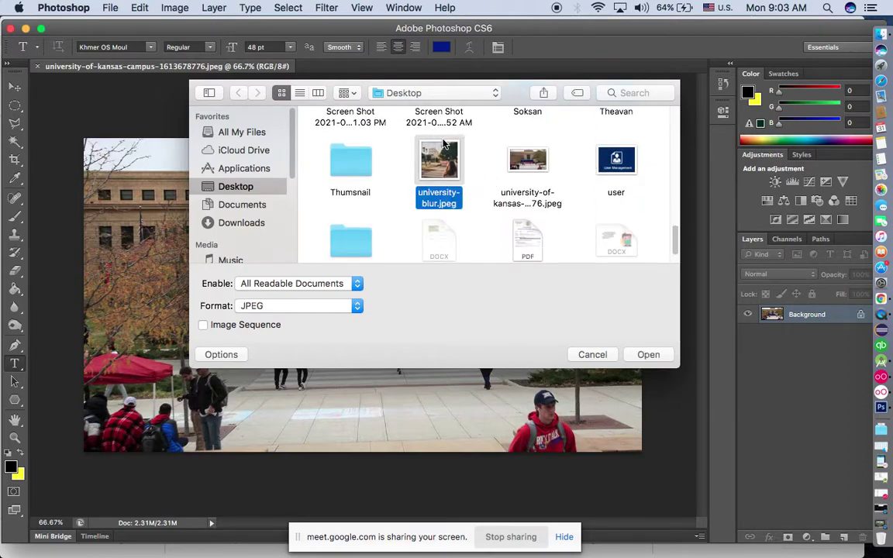
click(648, 354)
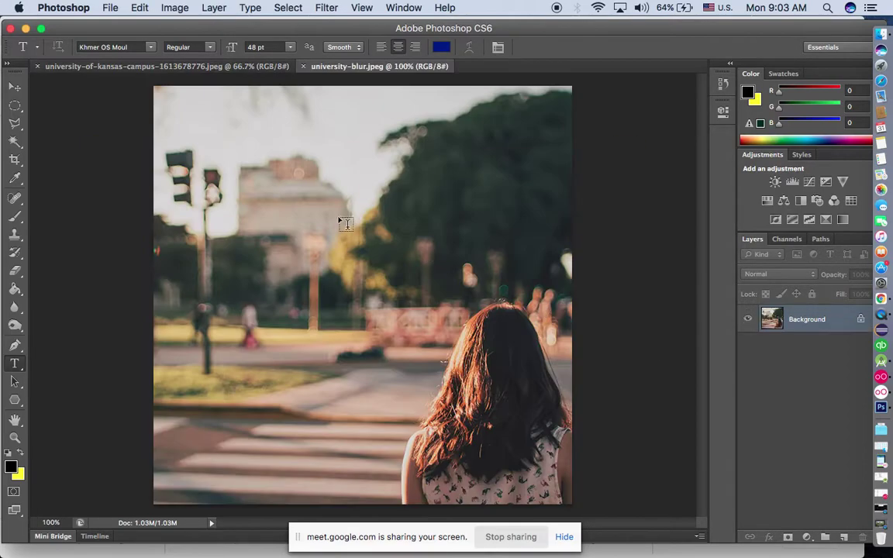
click(77, 67)
click(37, 68)
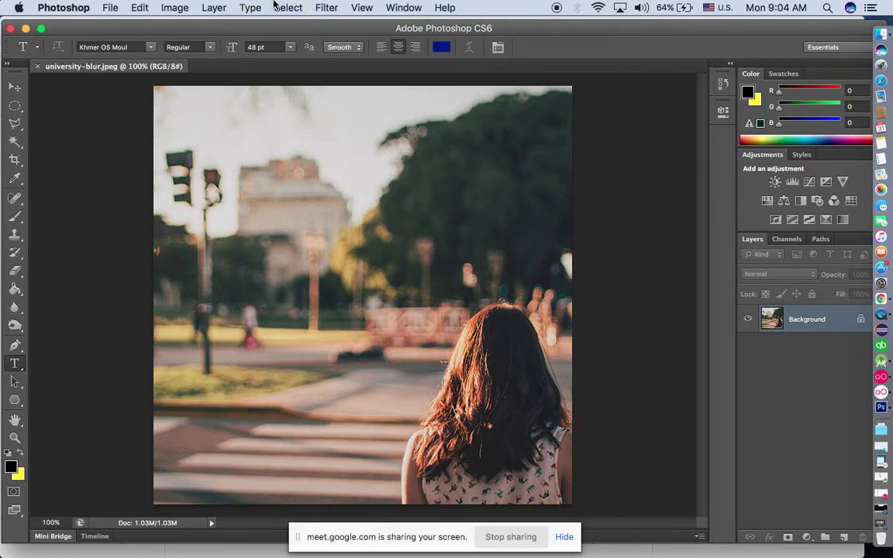
- Try the basic Sharpen filter on the university-blur photo and undo it
click(326, 7)
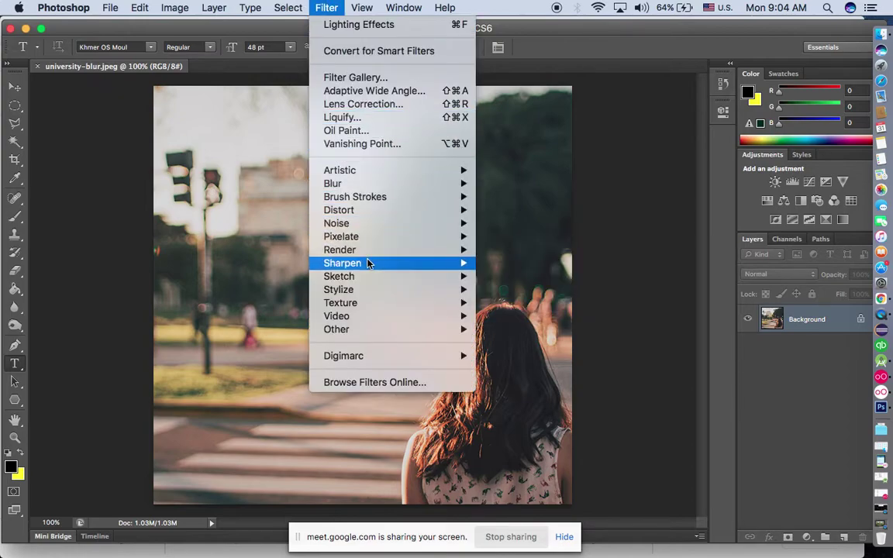
mouse_move(369, 264)
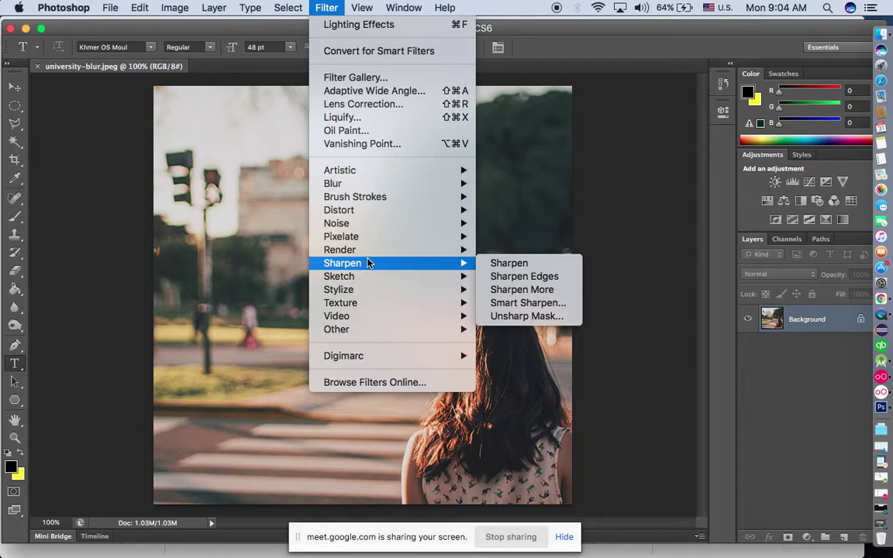
click(520, 263)
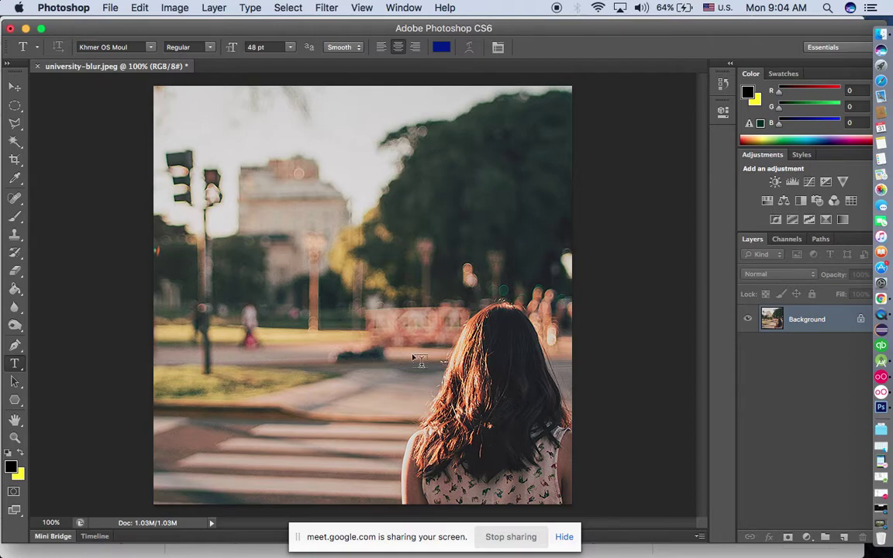
key(super+z)
- Apply the basic Sharpen filter to the Background layer of university-blur.jpeg
click(327, 7)
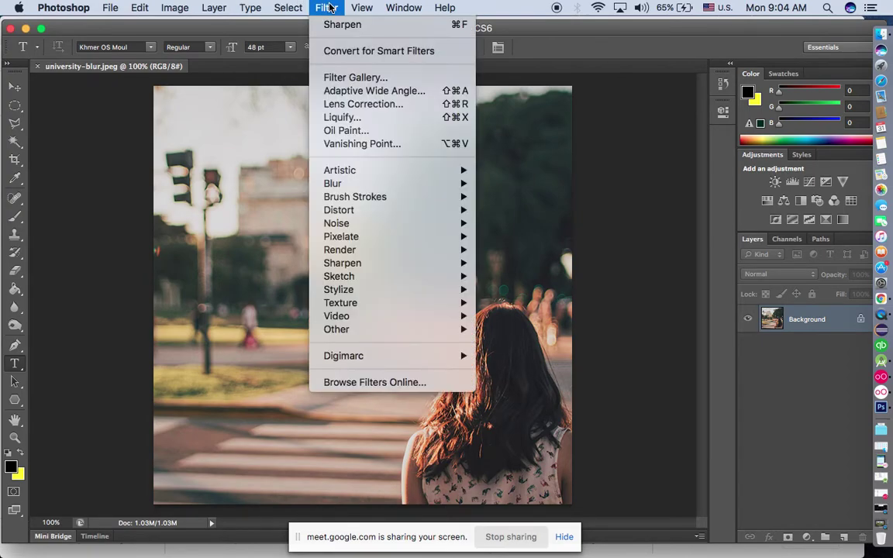
mouse_move(401, 279)
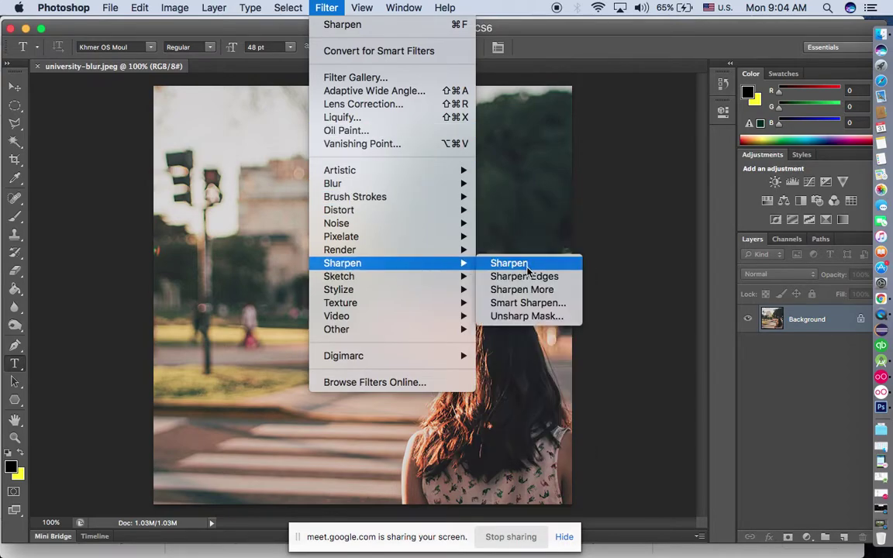
click(527, 265)
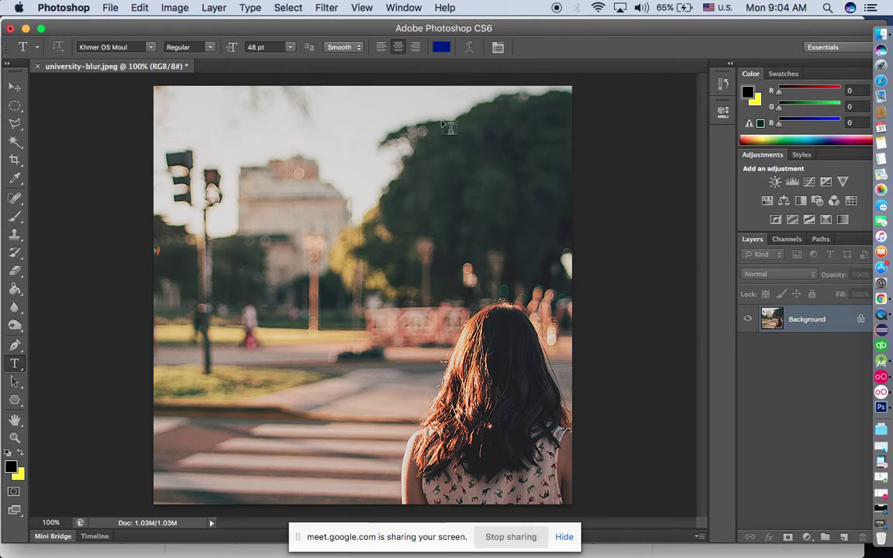
click(326, 7)
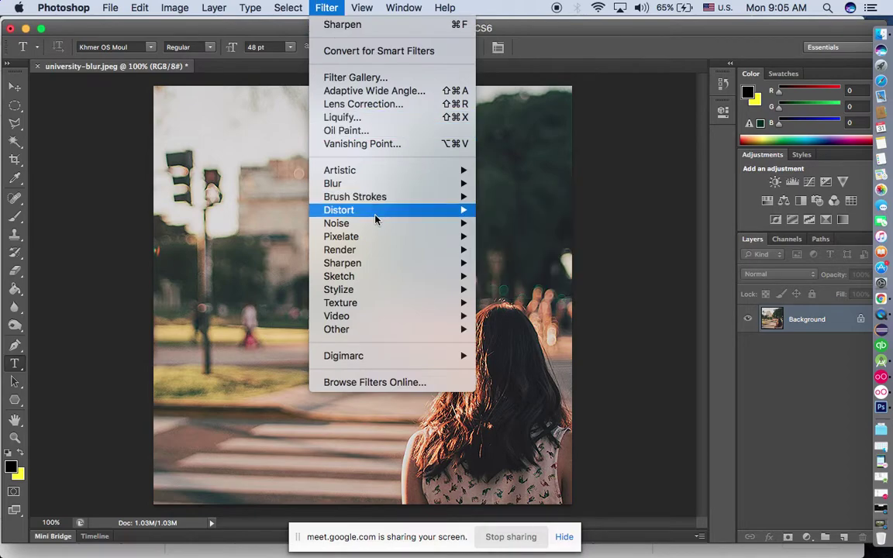
mouse_move(379, 271)
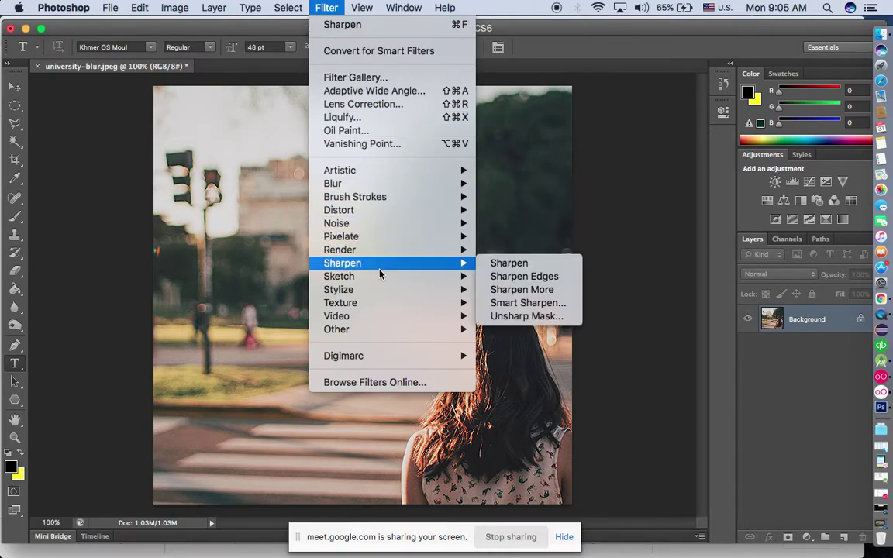
click(534, 142)
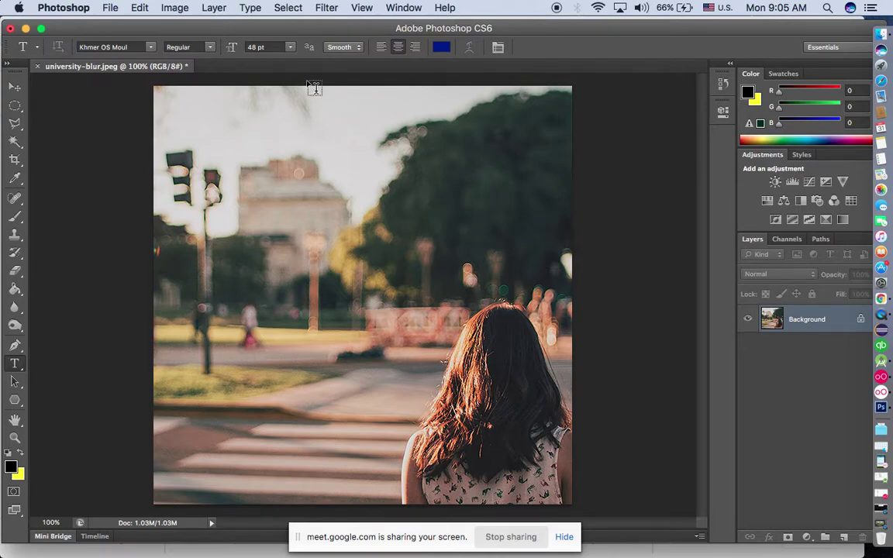
- Undo the basic Sharpen filter on the university-blur photo
click(324, 7)
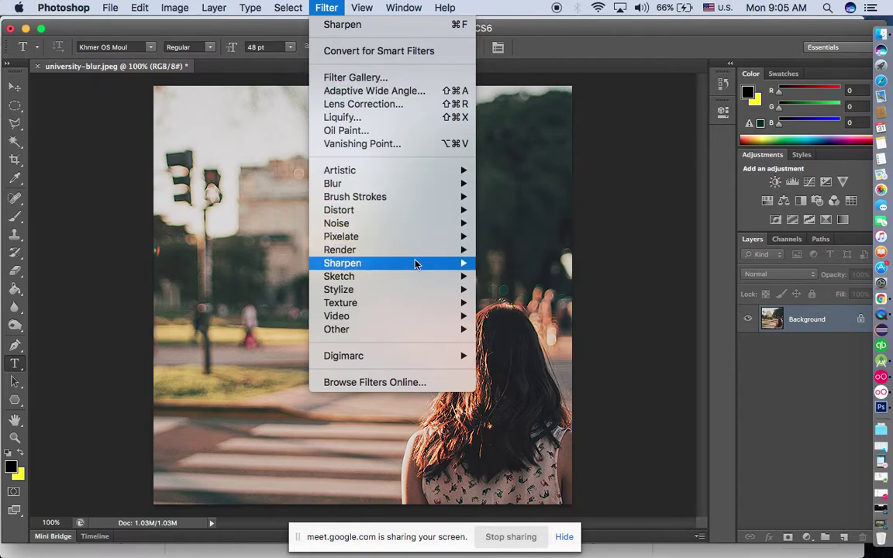
mouse_move(419, 263)
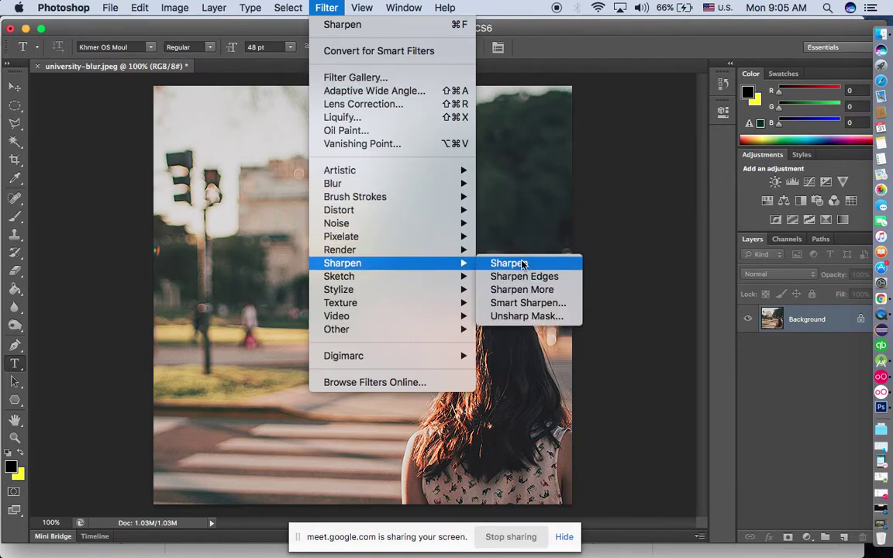
click(522, 264)
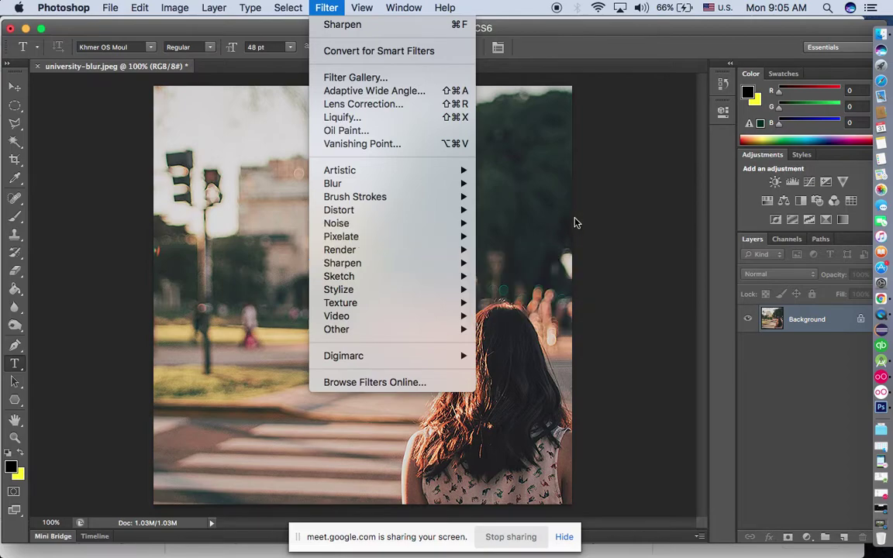
key(ctrl+z)
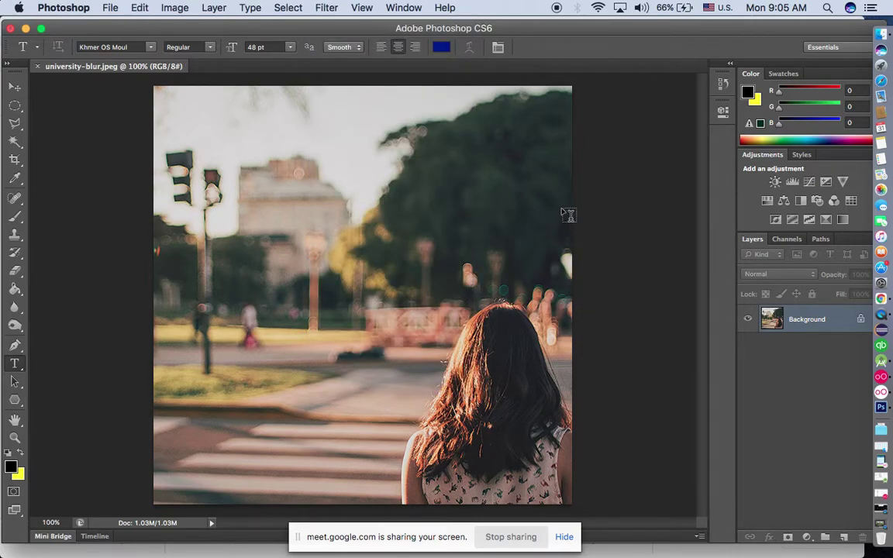
- Try the Sharpen Edges filter on the Background layer of university-blur.jpeg
click(329, 6)
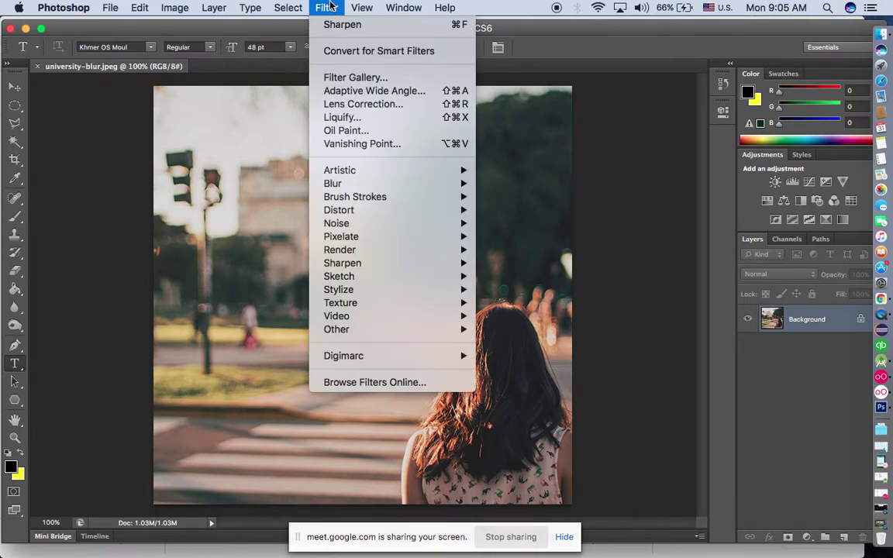
mouse_move(388, 263)
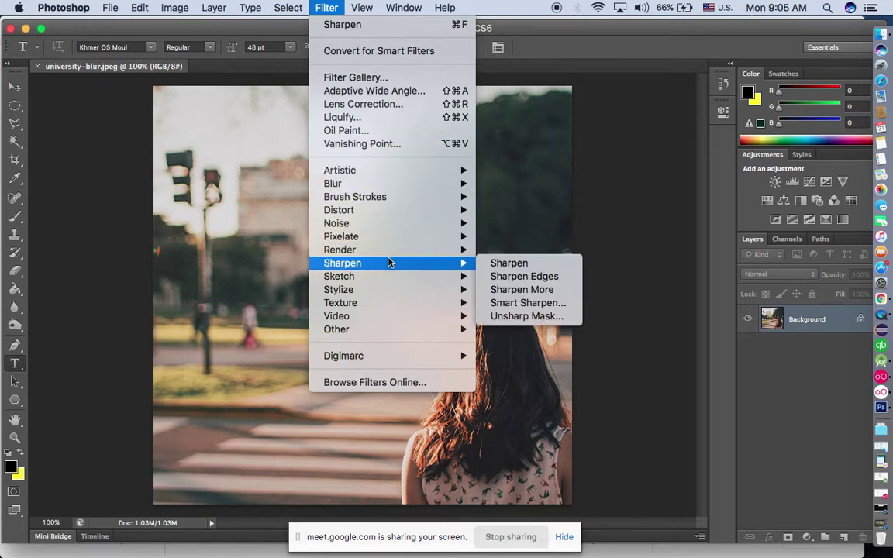
click(563, 280)
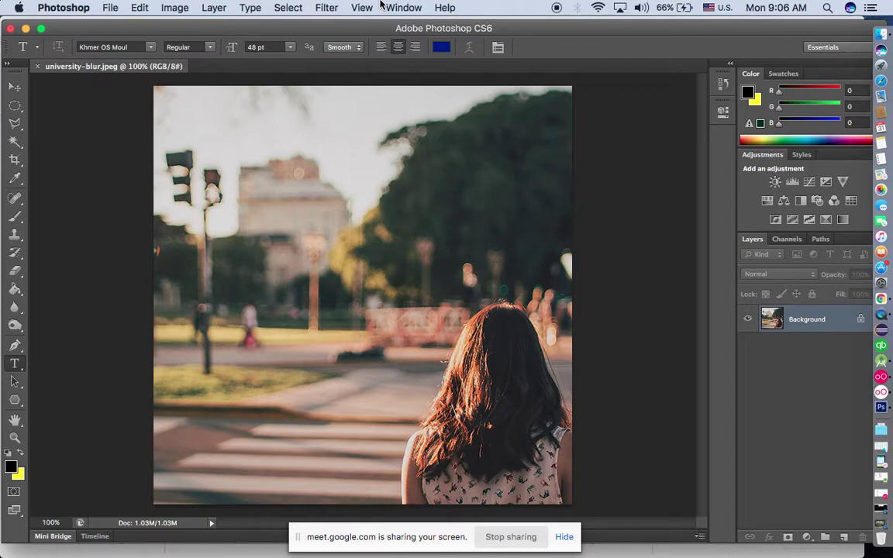
- Open the image 93-931893_lund-university-library.jpeg from the Desktop
click(113, 7)
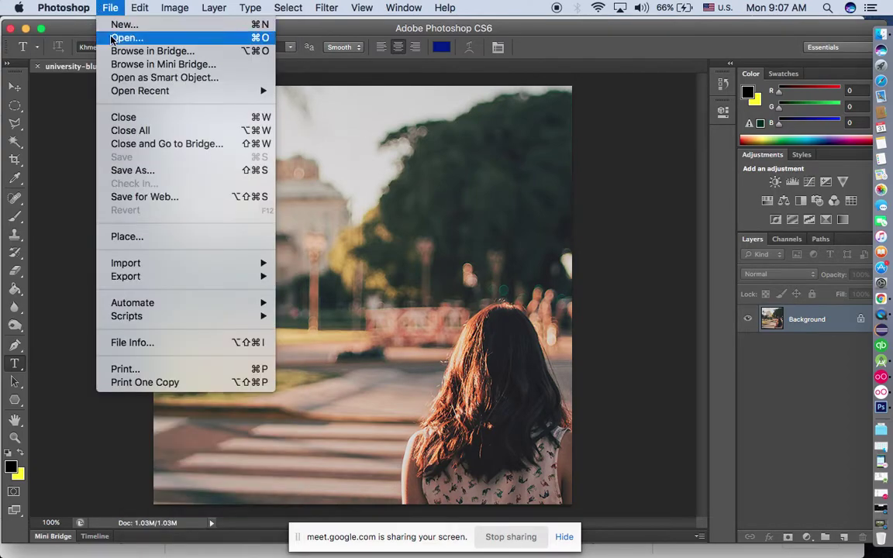
click(116, 37)
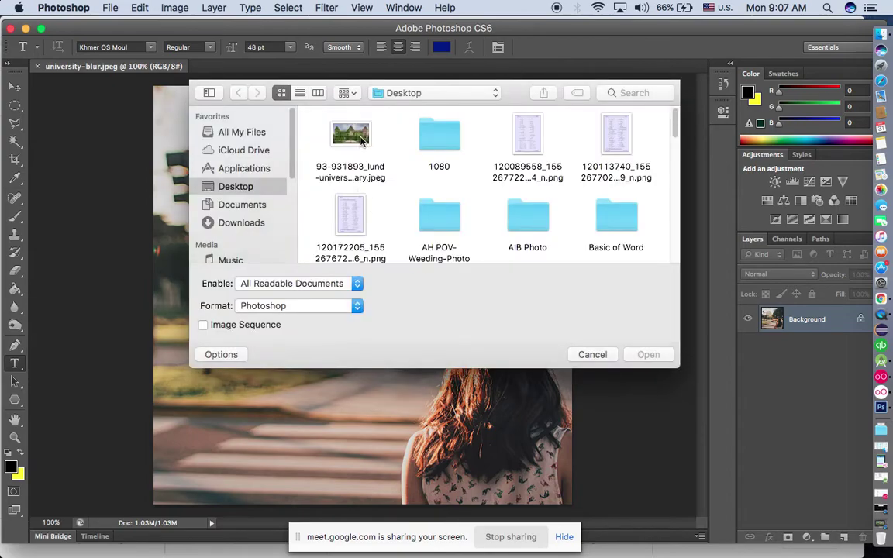
scroll(379, 194, down, 5)
scroll(357, 156, up, 5)
scroll(443, 175, down, 5)
scroll(391, 147, up, 5)
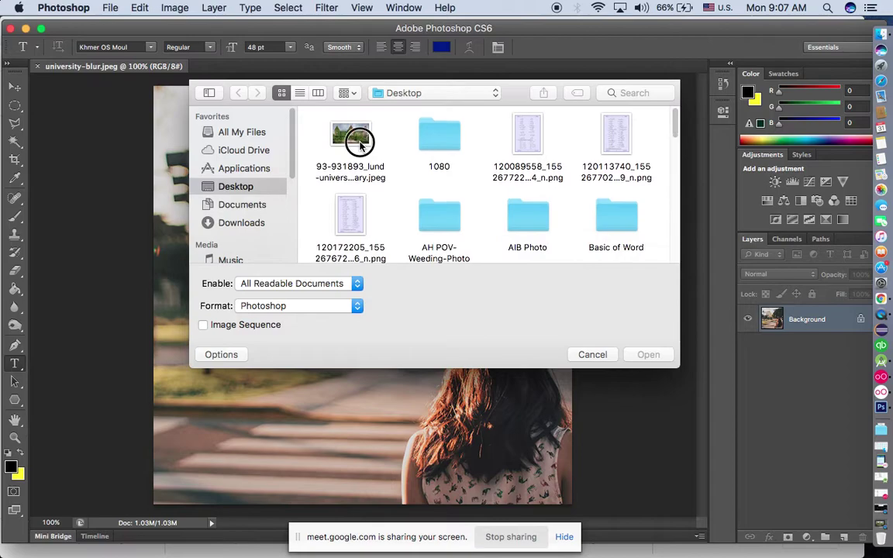
click(351, 138)
click(648, 354)
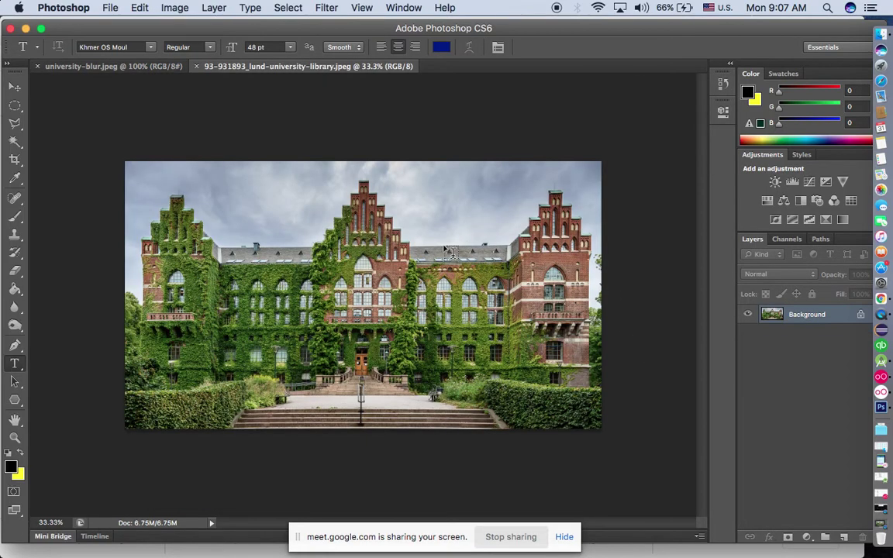
- Close the university-blur.jpeg image, leaving only the Lund University library photo open
click(326, 7)
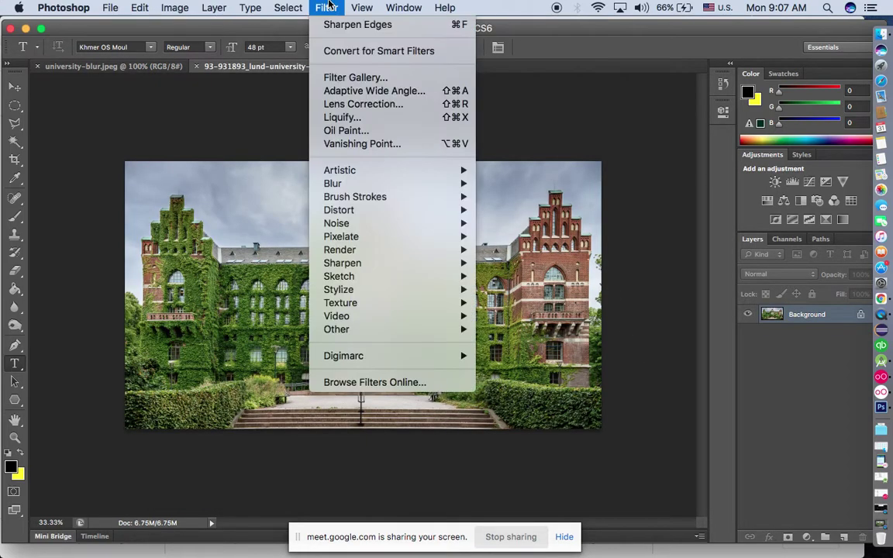
click(144, 66)
click(137, 66)
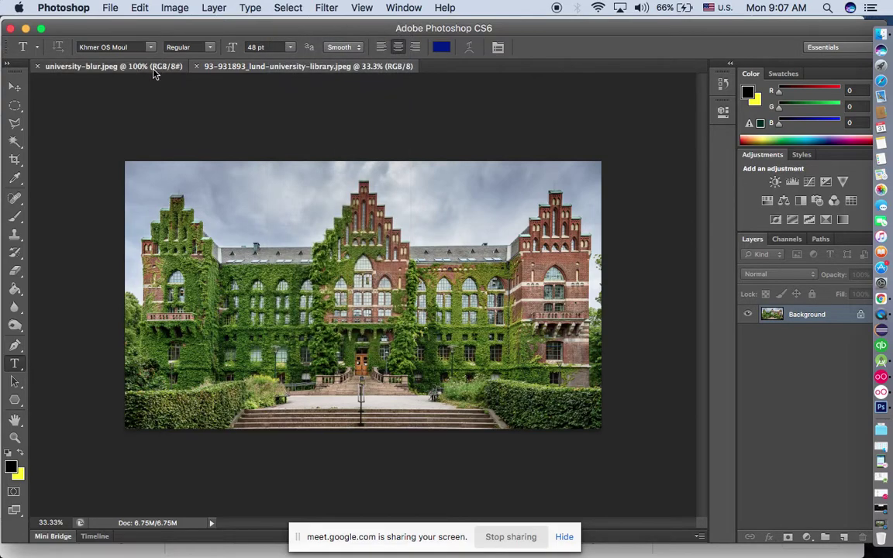
click(35, 66)
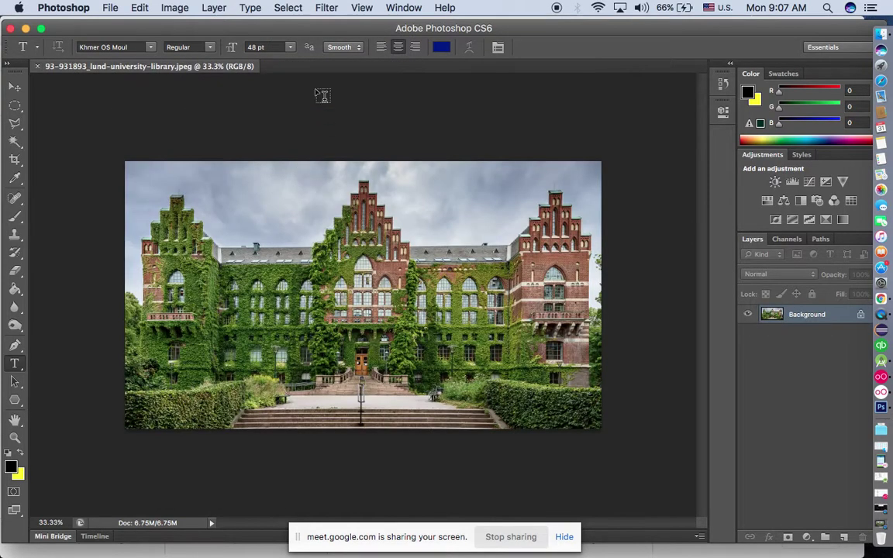
- Try the Sharpen More filter on the Lund University library photo, inspect the building up close, and undo the filter
click(327, 7)
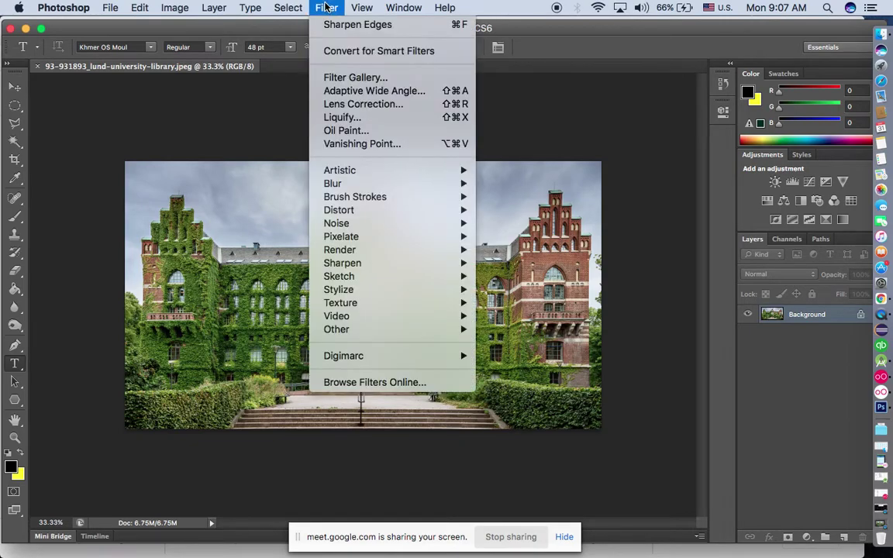
mouse_move(469, 264)
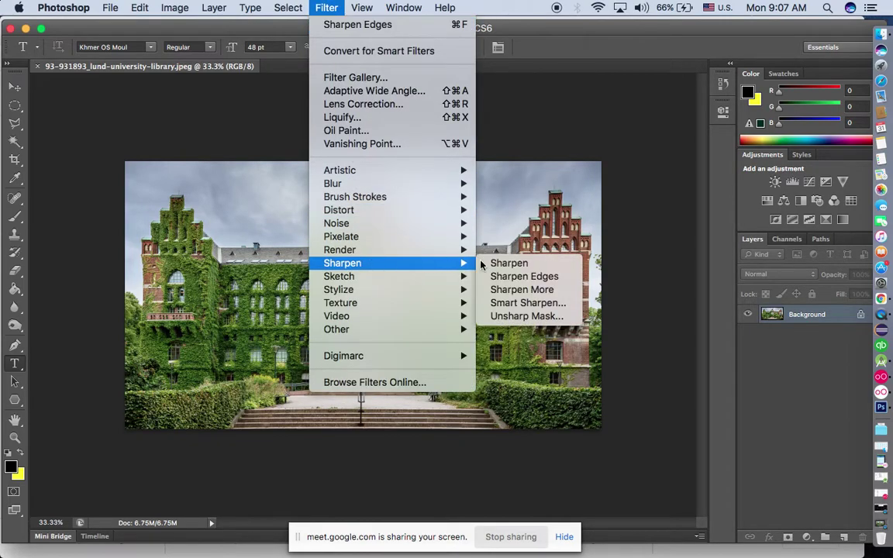
click(562, 293)
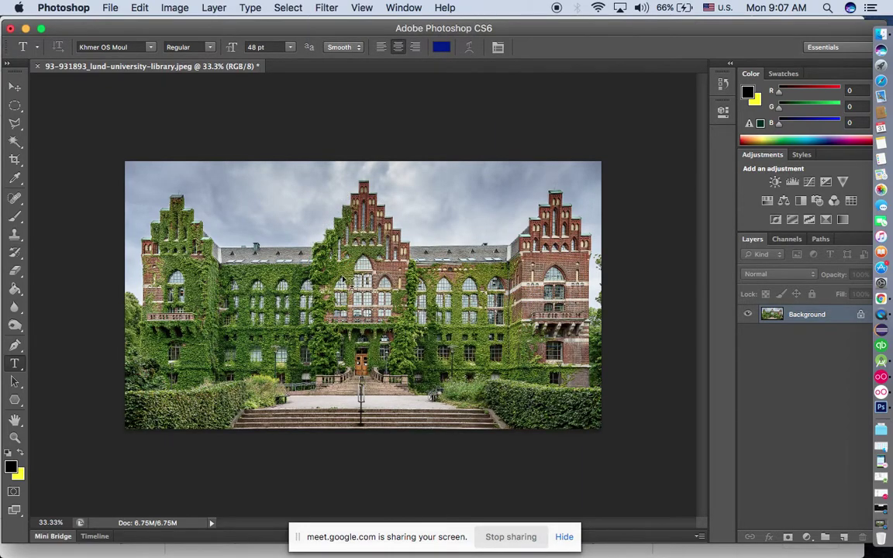
scroll(345, 281, up, 3)
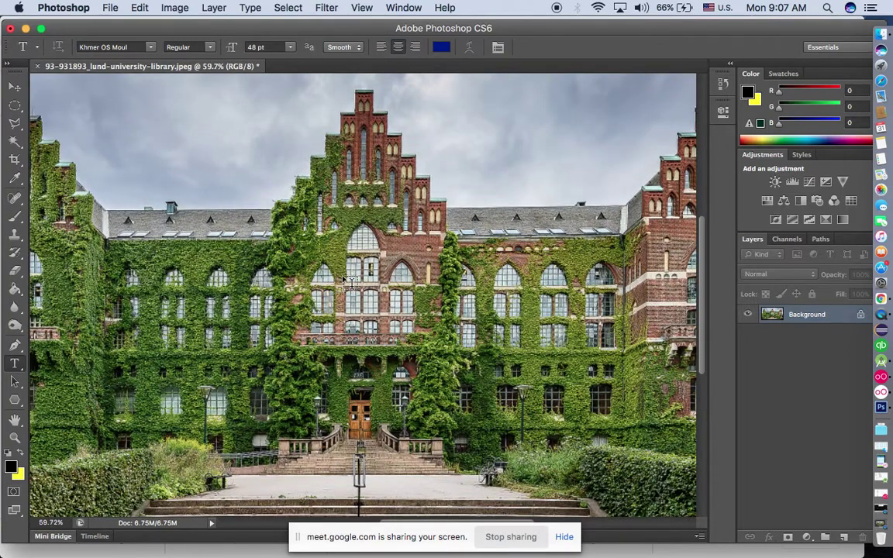
scroll(345, 281, down, 5)
scroll(346, 281, up, 5)
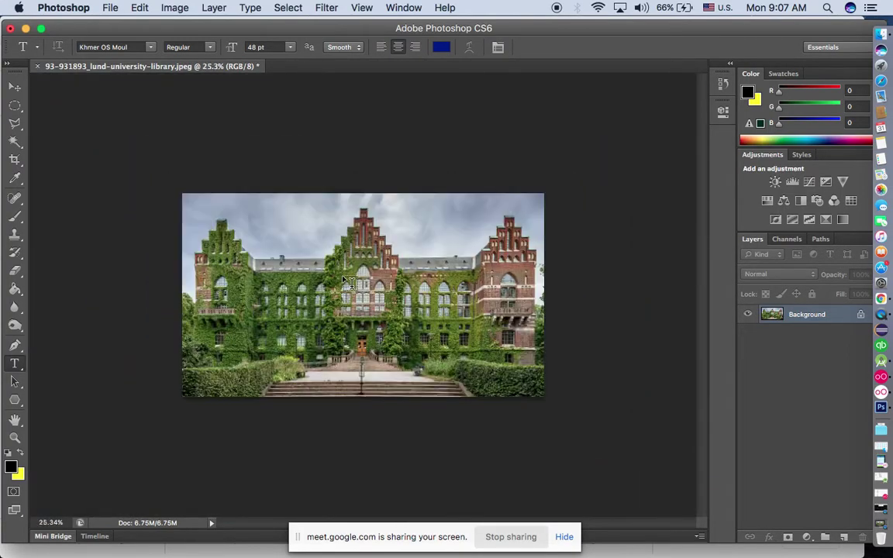
scroll(352, 285, down, 1)
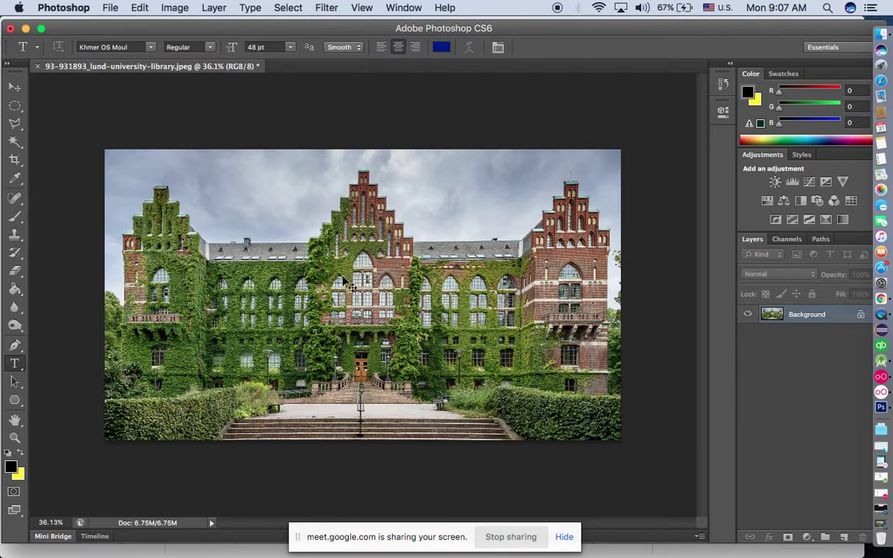
key(ctrl+z)
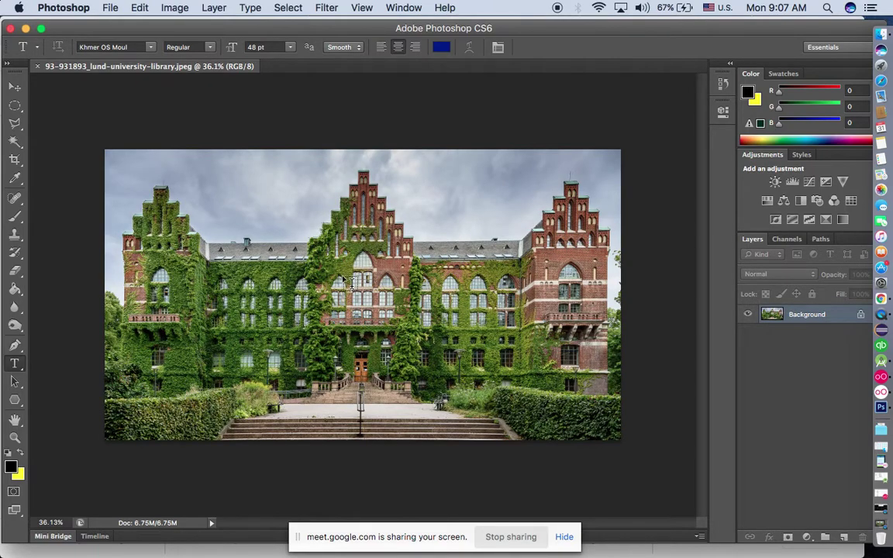
- Apply Sharpen More to the library photo once again, examine the facade, and revert the photo to its unsharpened state
click(321, 6)
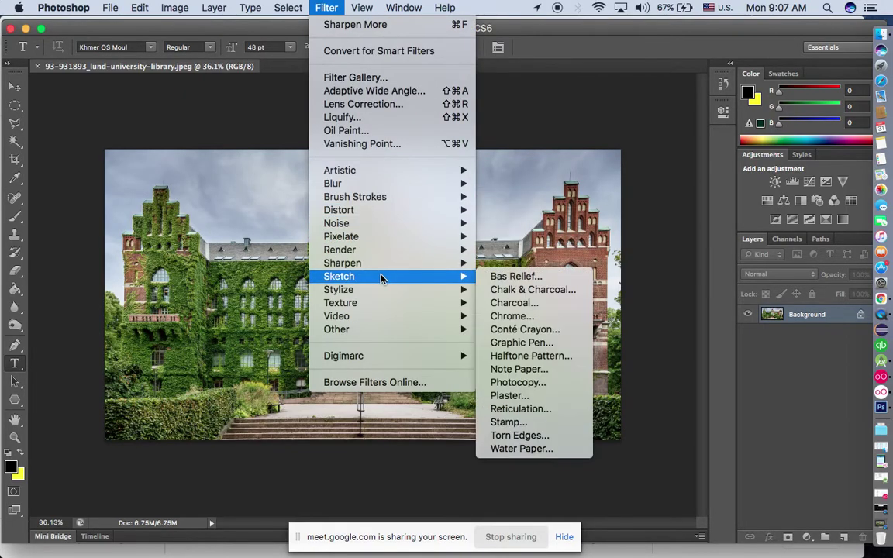
mouse_move(381, 263)
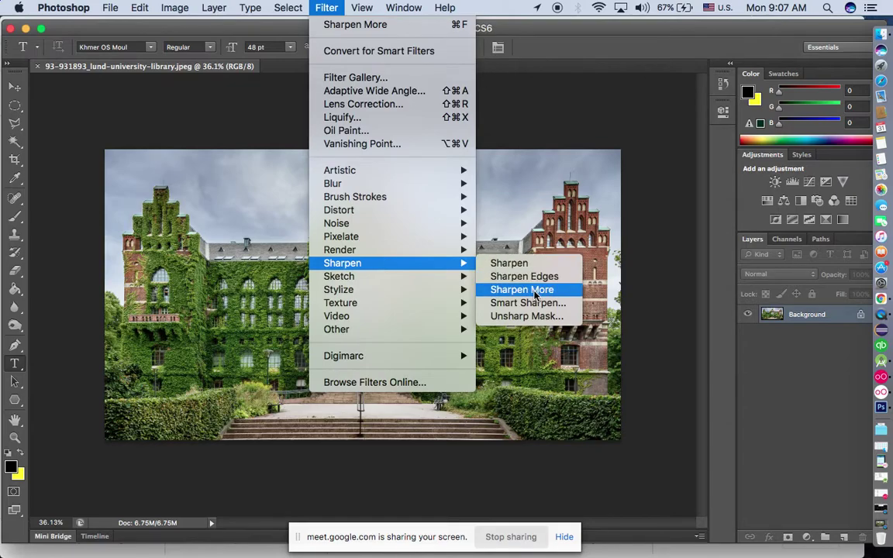
click(567, 291)
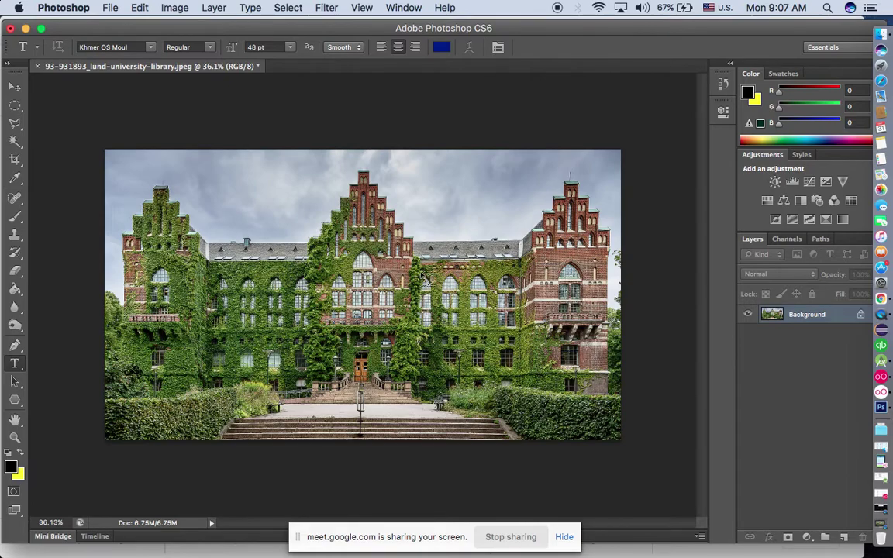
scroll(446, 252, up, 2)
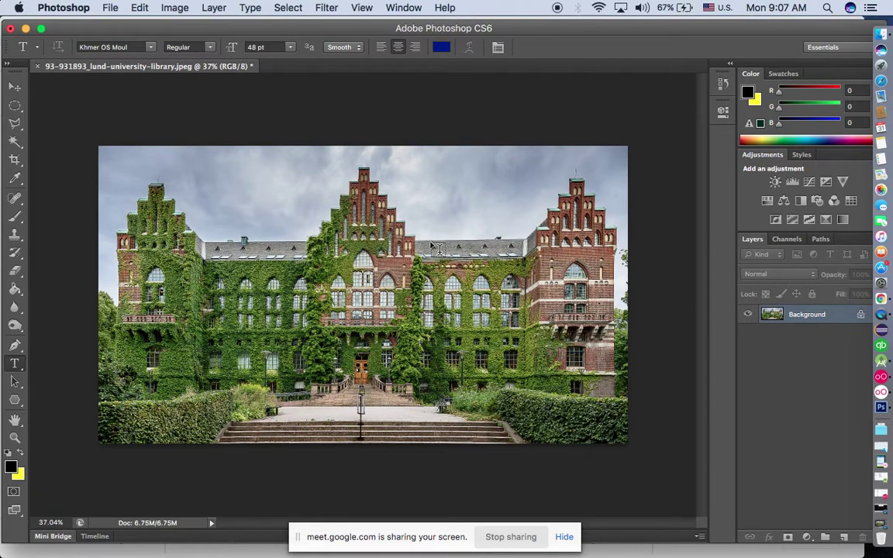
scroll(432, 247, up, 1)
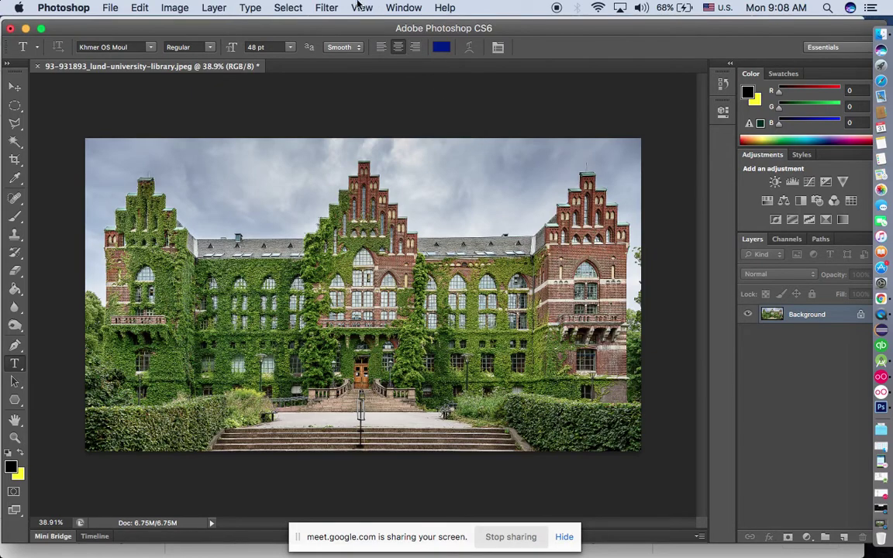
key(super+s)
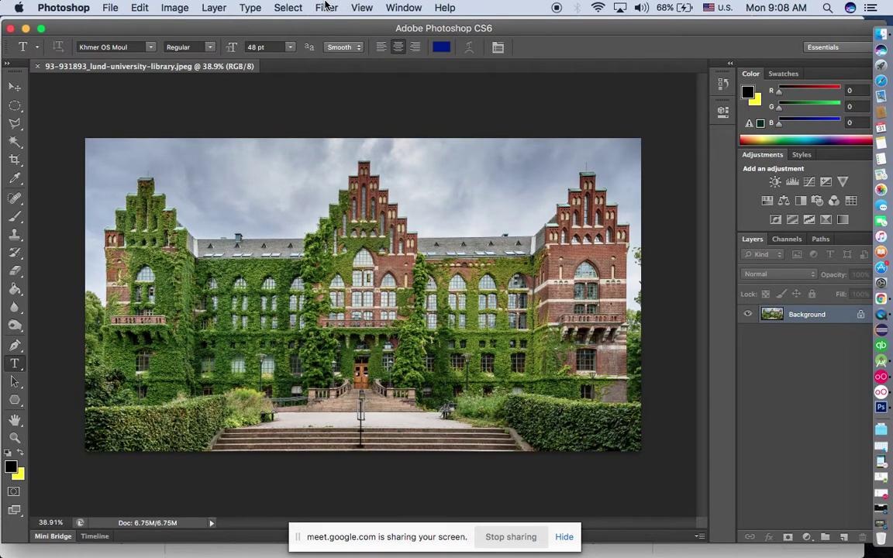
- Open Smart Sharpen for the library photo in Basic mode and set Amount to 116% and Radius to 3.8 px
click(324, 6)
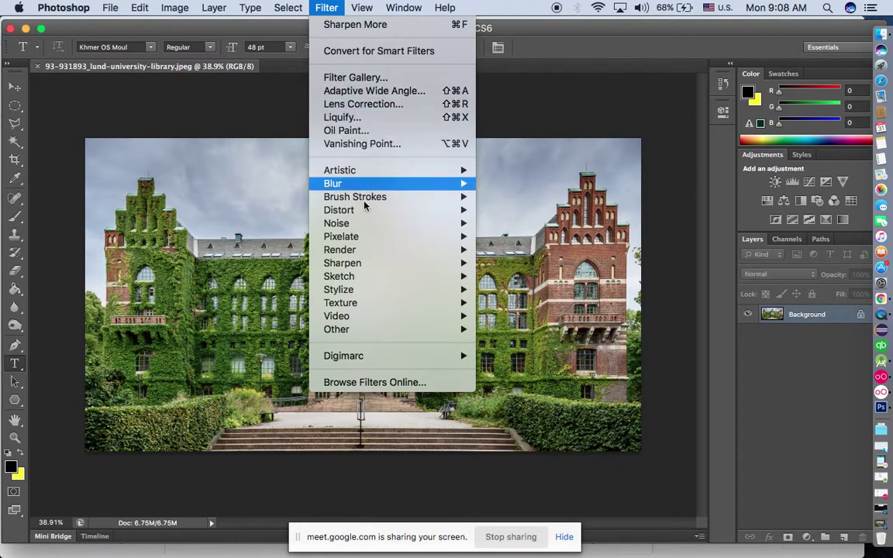
mouse_move(365, 263)
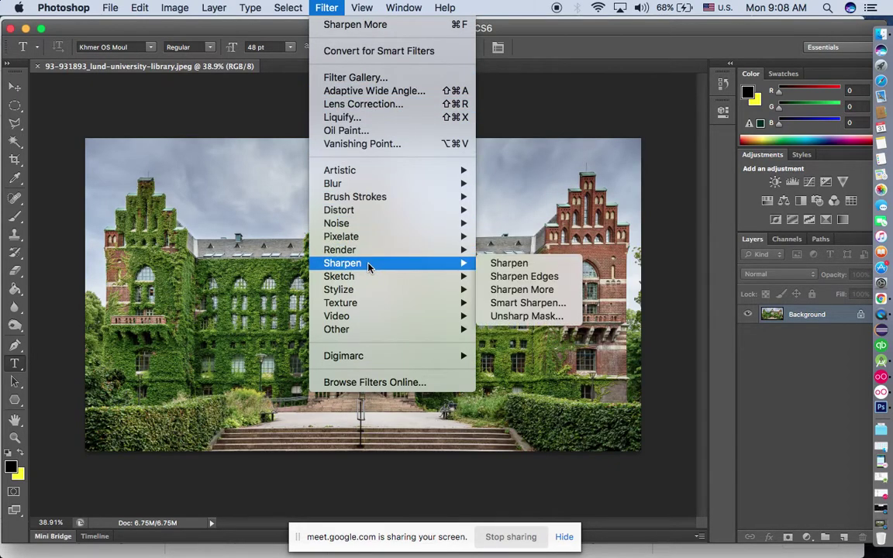
click(565, 305)
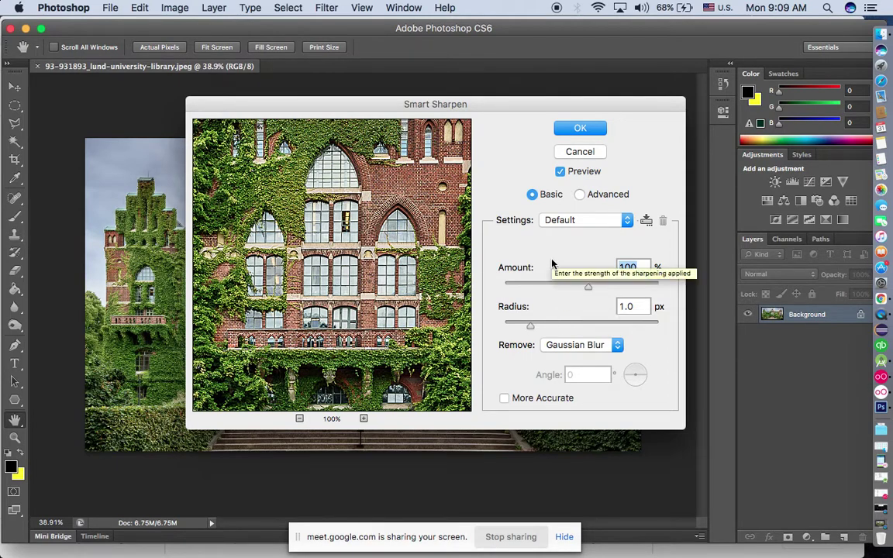
click(580, 195)
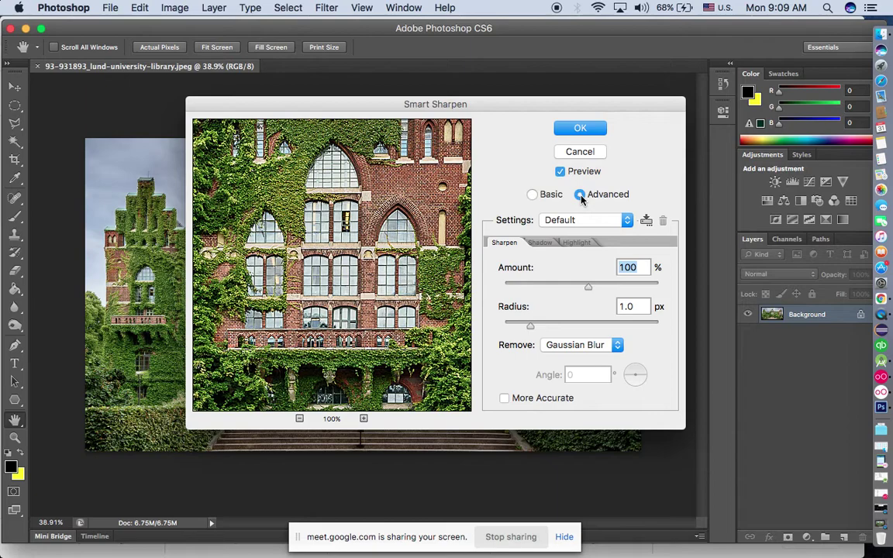
click(535, 196)
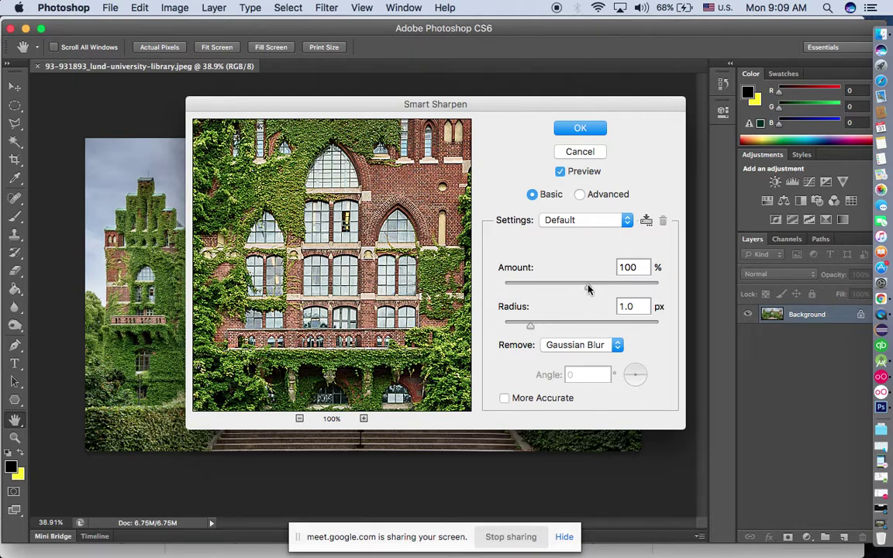
drag(588, 288, 595, 289)
drag(533, 324, 562, 330)
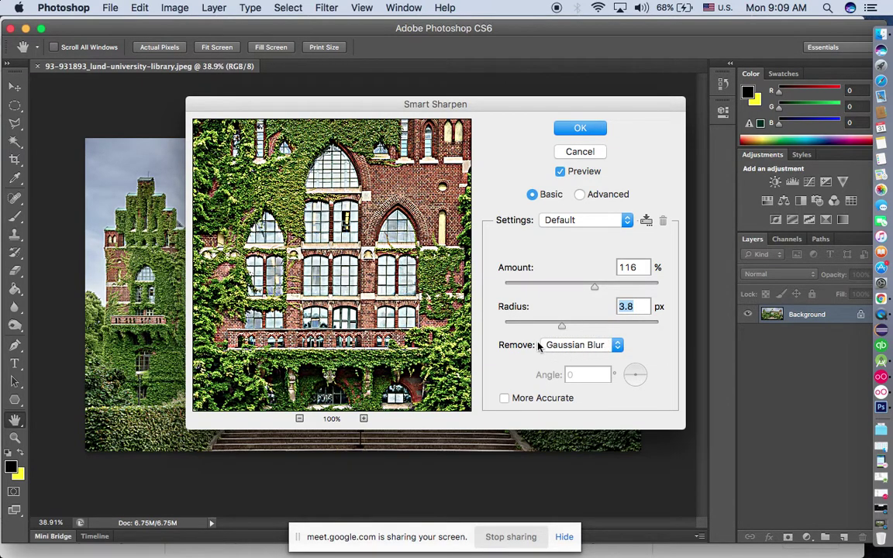
- Compare Motion Blur removal with Gaussian Blur removal and apply Smart Sharpen with Remove set to Gaussian Blur
click(617, 346)
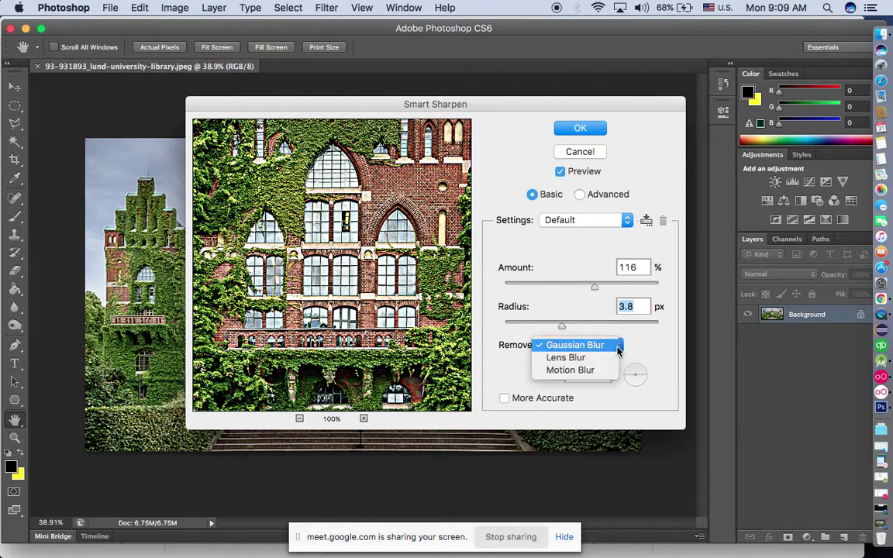
click(586, 370)
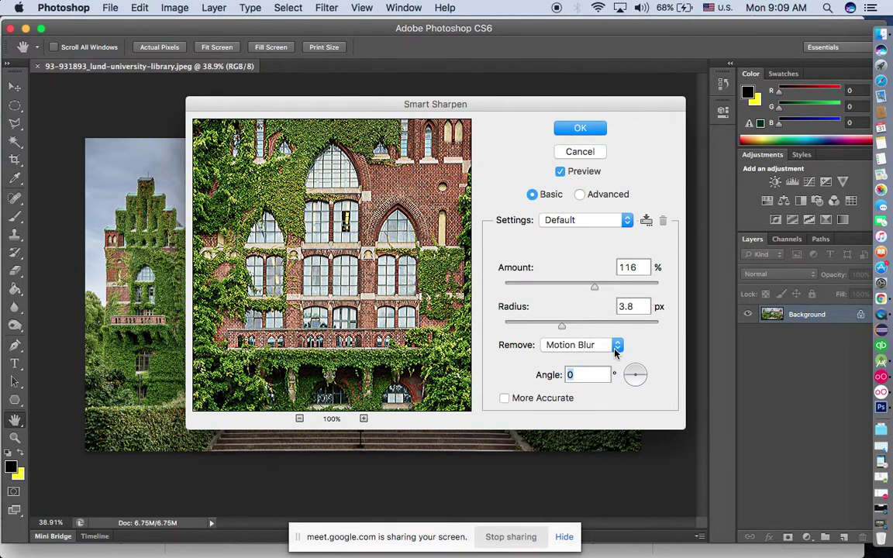
click(618, 348)
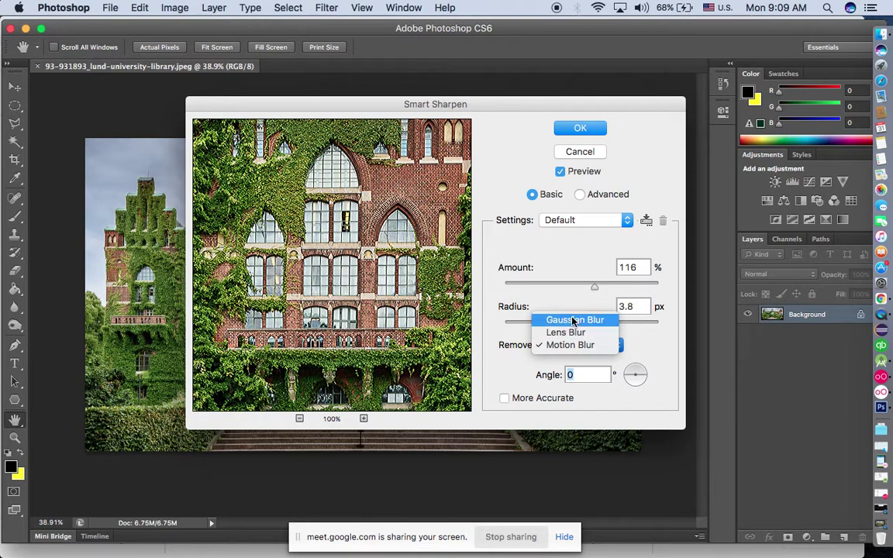
click(573, 318)
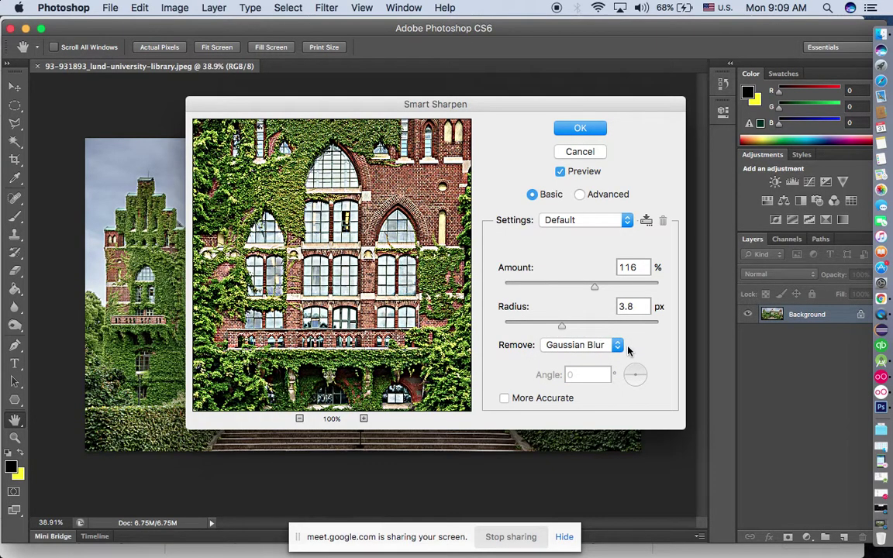
click(580, 127)
key(t)
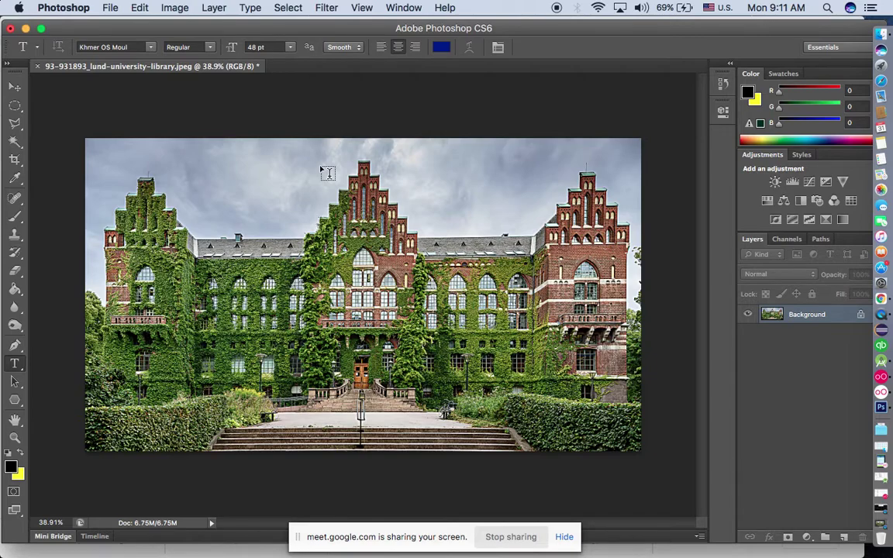
- Switch to Chrome to check the participants in the Google Meet call, and return to Photoshop
click(880, 298)
click(313, 40)
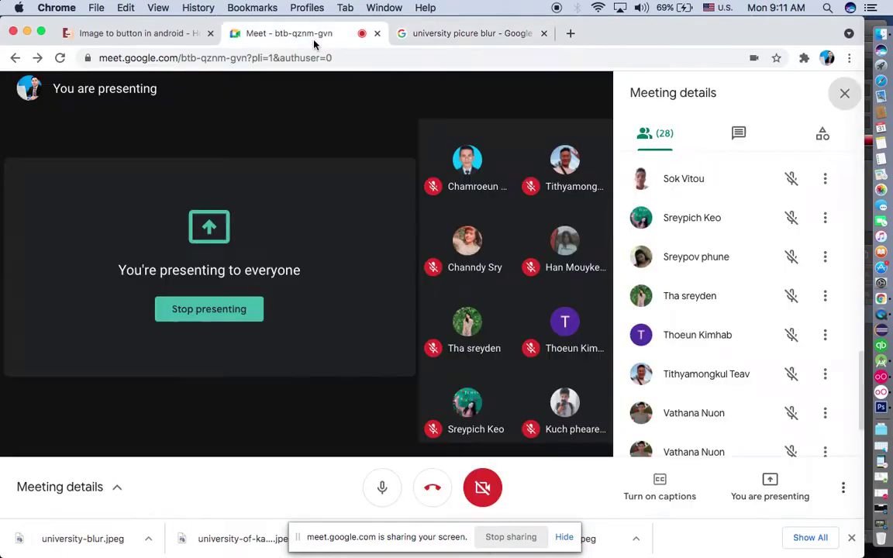
click(574, 156)
click(865, 412)
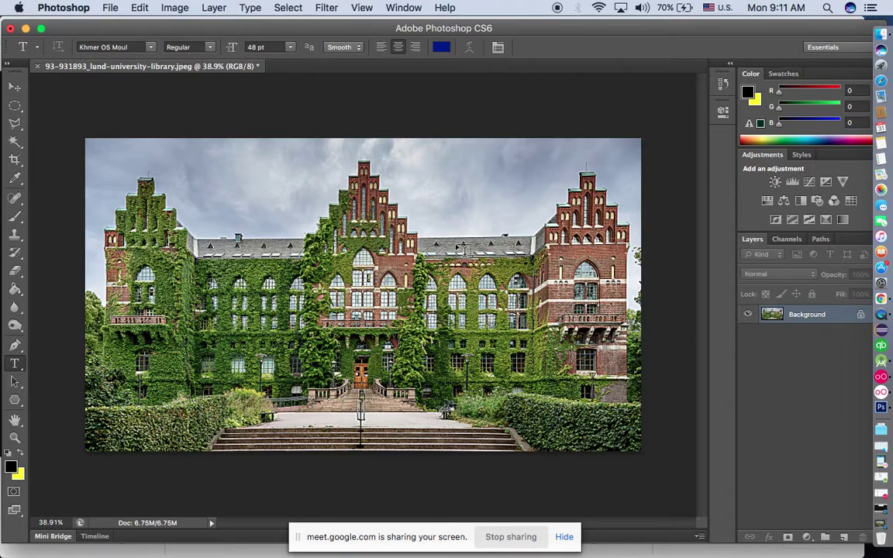
- Undo the Smart Sharpen filter on the library photo and review its settings once more without applying them
key(super+z)
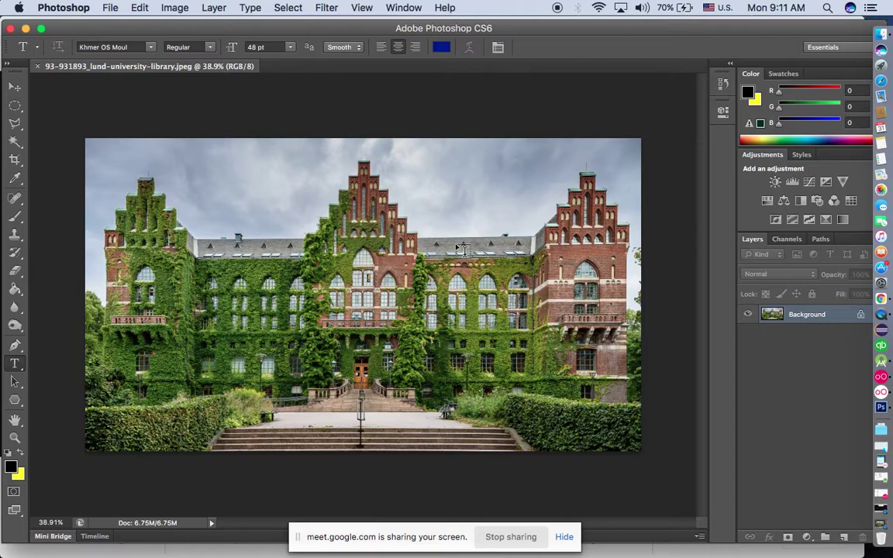
click(325, 6)
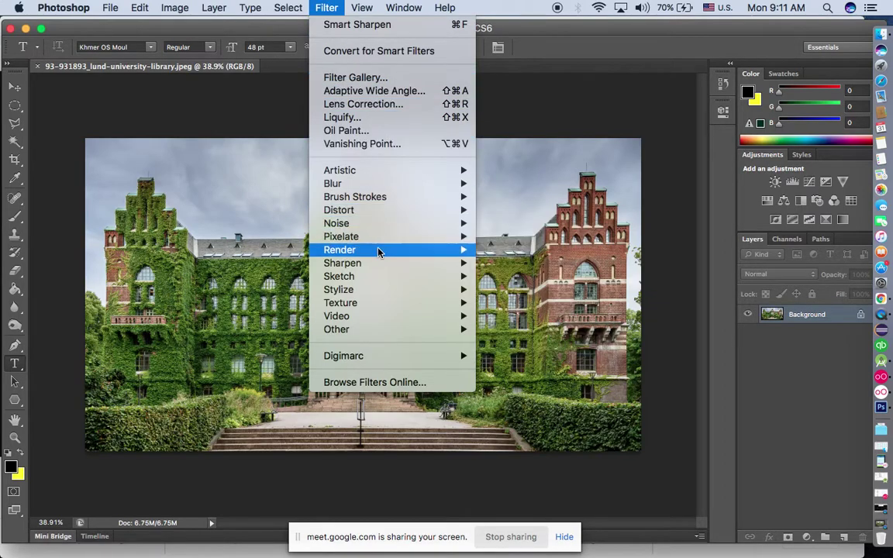
mouse_move(361, 251)
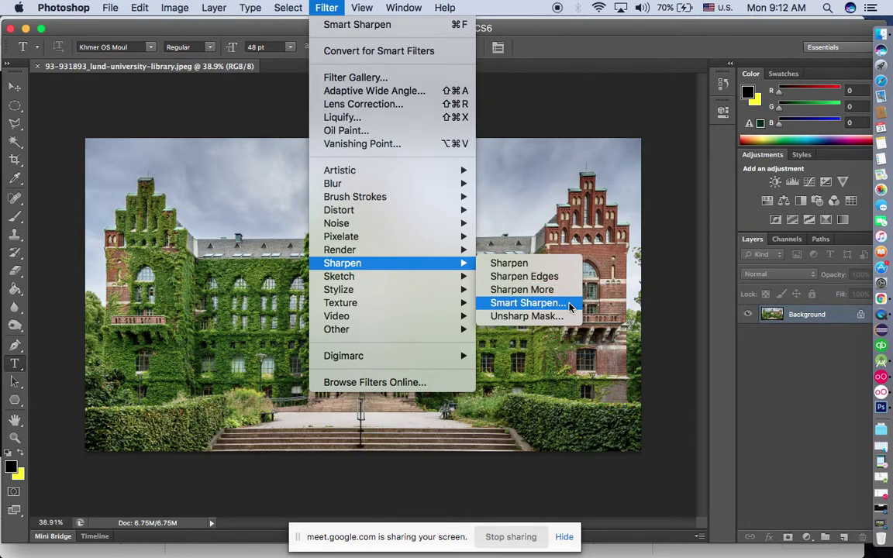
click(569, 304)
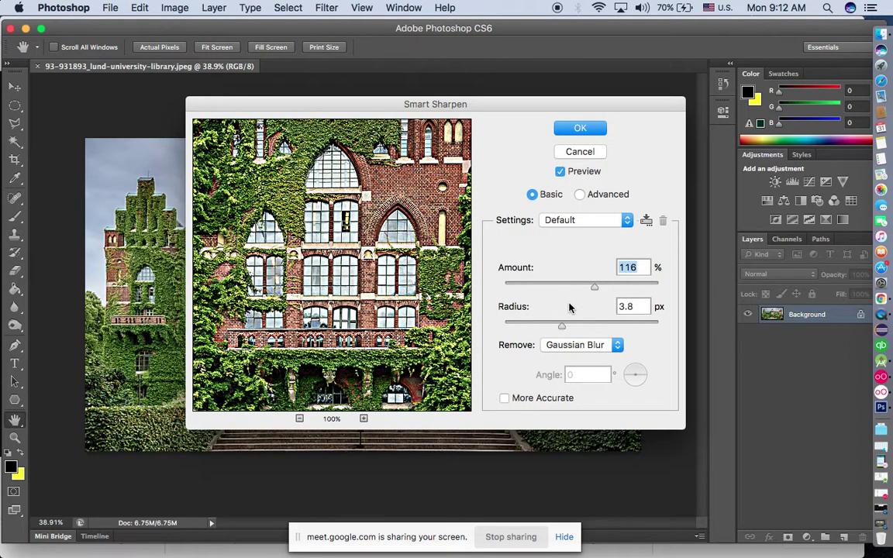
click(580, 151)
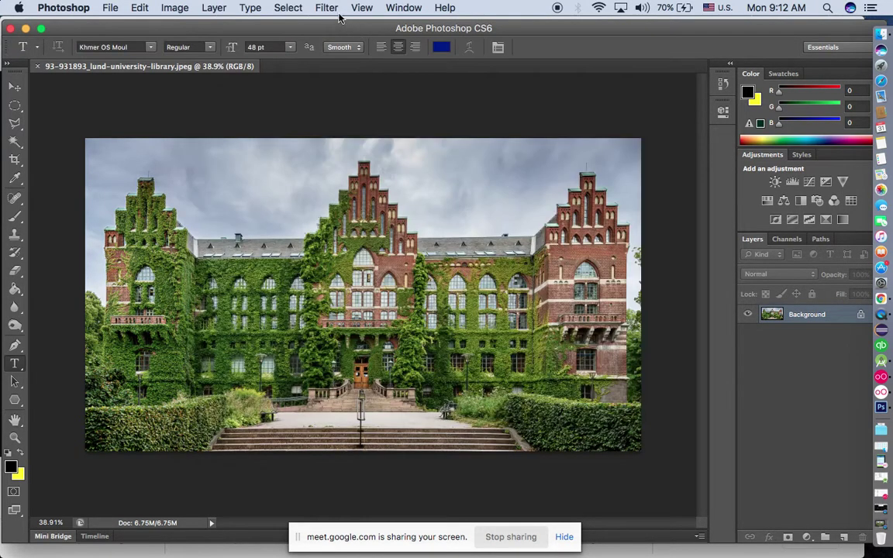
- Apply Unsharp Mask to the library photo with an Amount of 70% and a Radius of 4.3 pixels
click(335, 9)
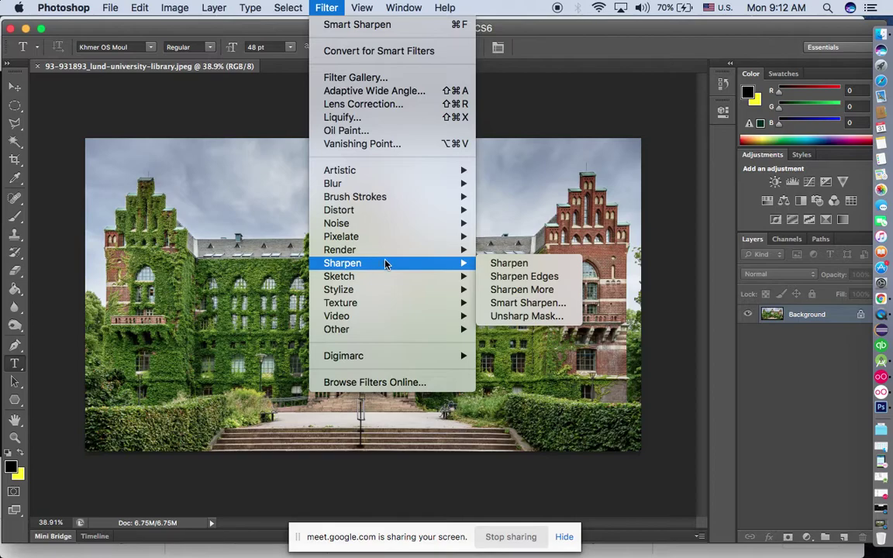
click(542, 318)
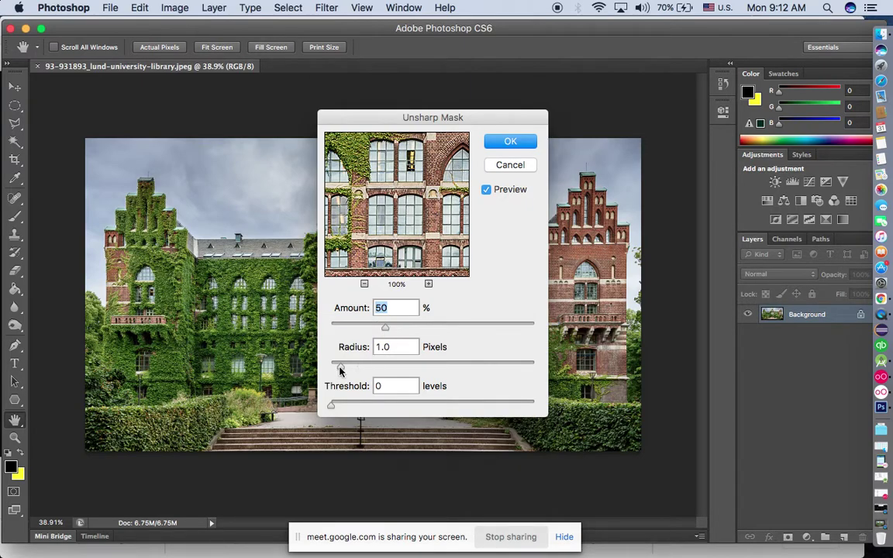
drag(341, 369, 378, 348)
double_click(395, 308)
key(BackSpace)
text(70)
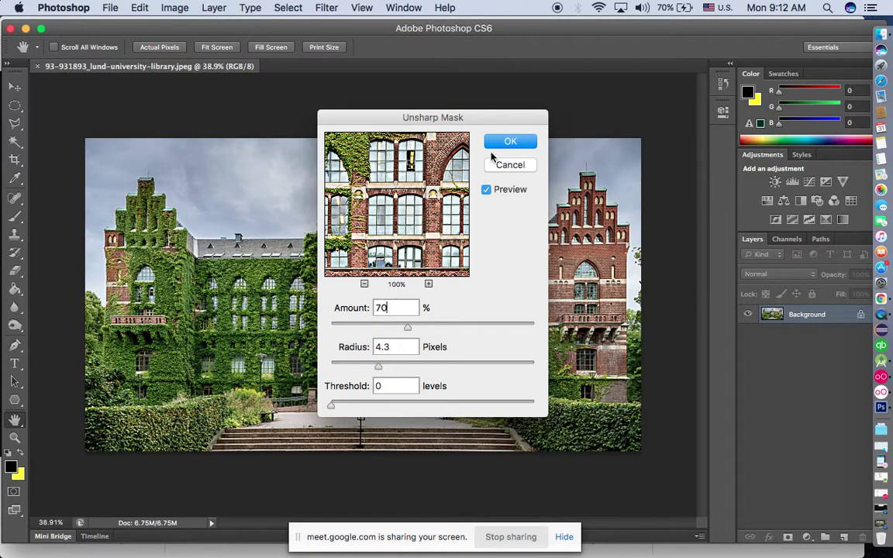
click(514, 147)
key(t)
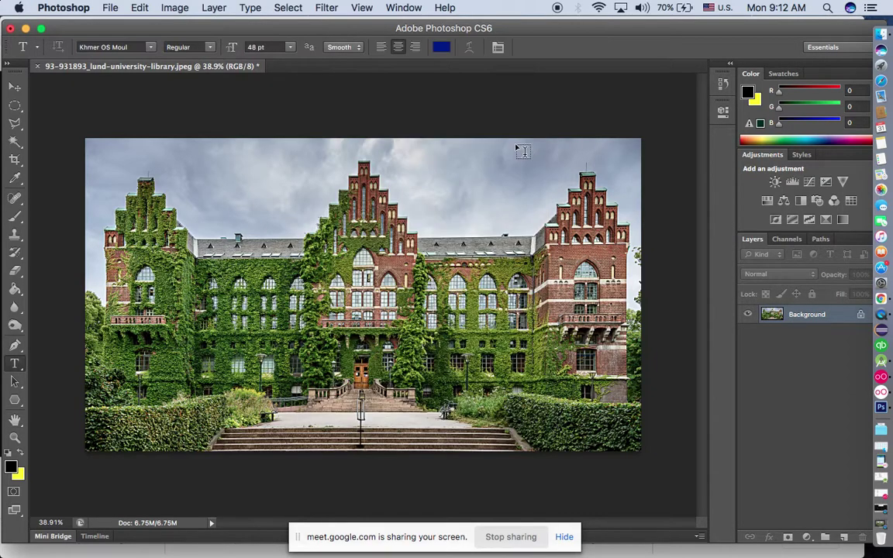